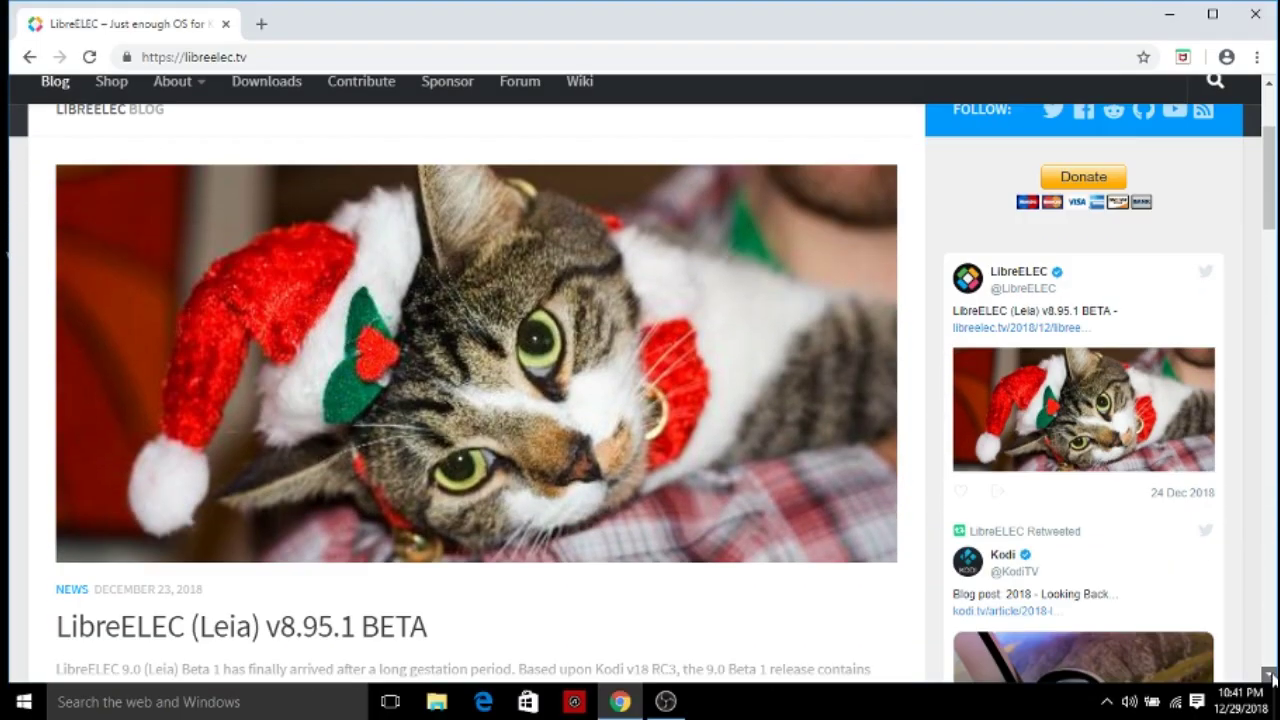
# Open the LibreELEC (Leia) v8.95.1 BETA release post from the LibreELEC blog.
pyautogui.scroll(-6, 1272, 678)
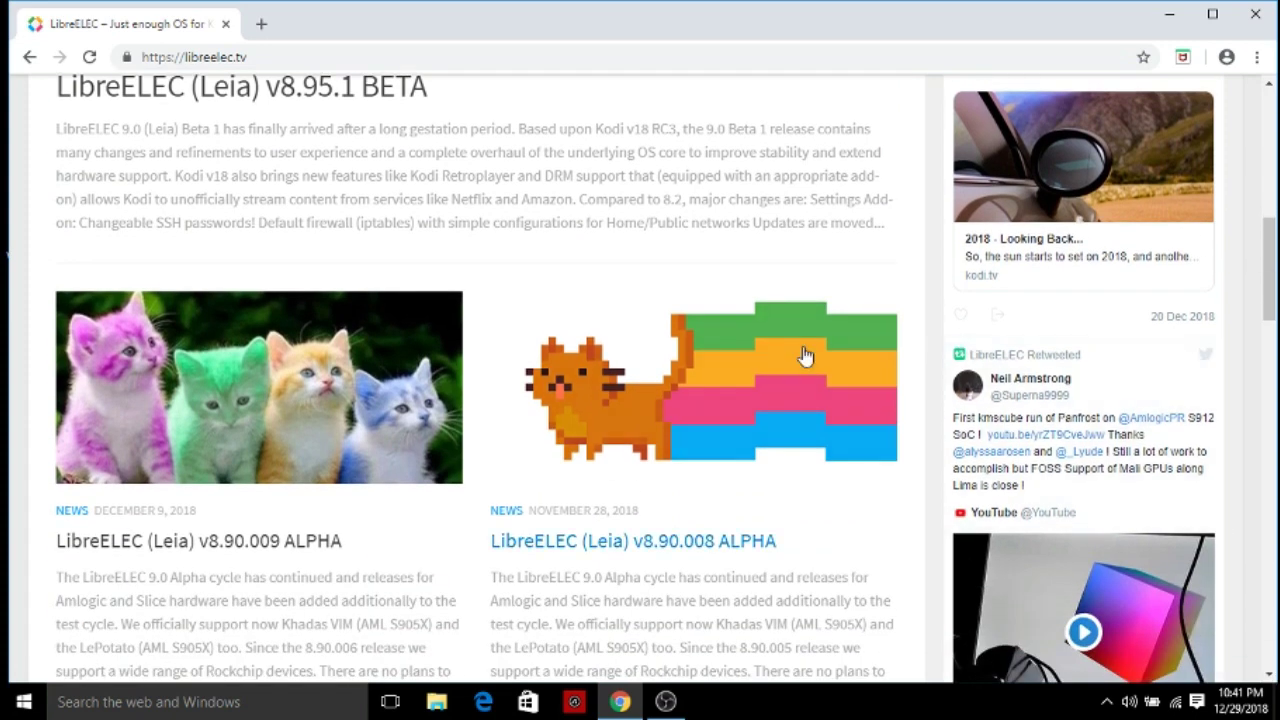
pyautogui.click(1268, 88)
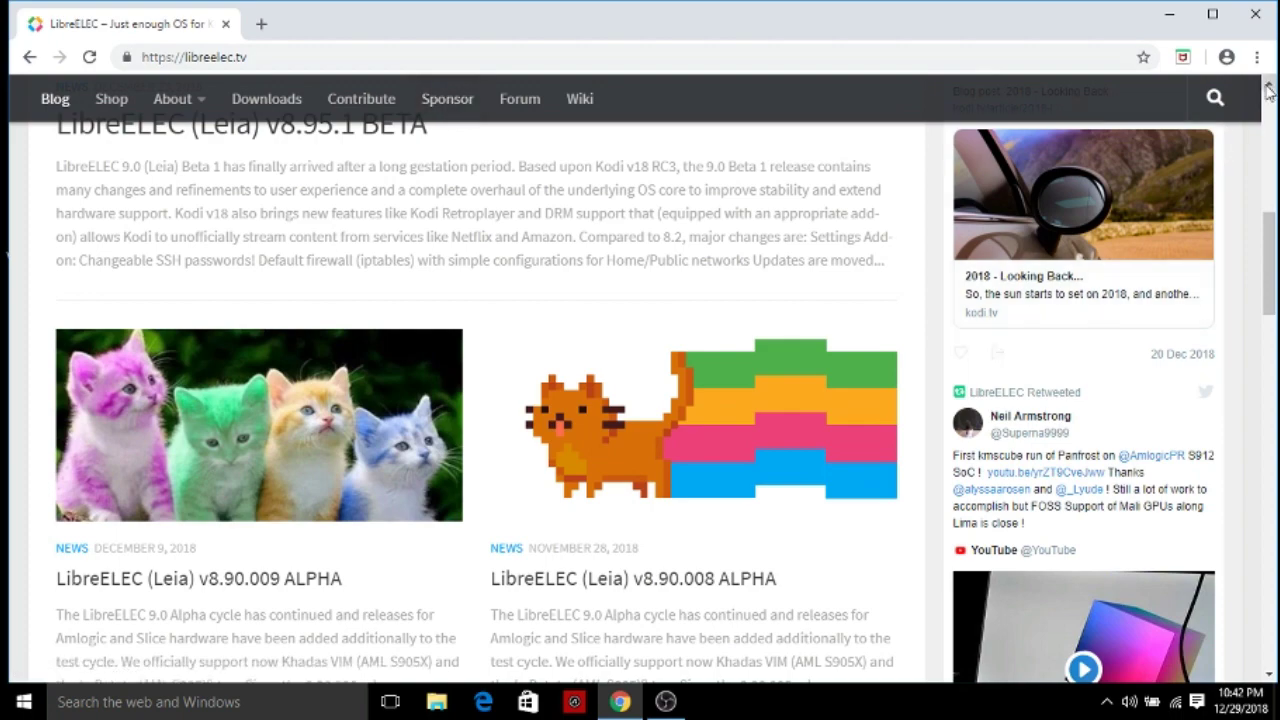
pyautogui.scroll(2, 232, 298)
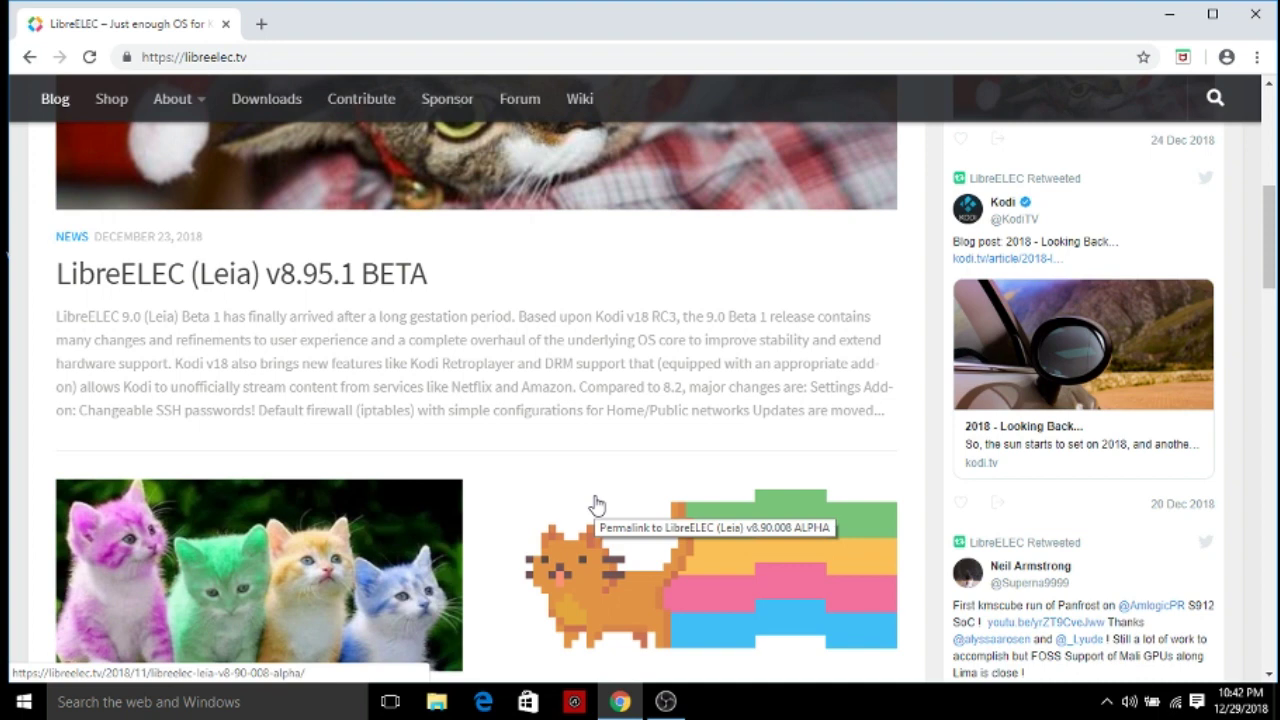
pyautogui.click(362, 291)
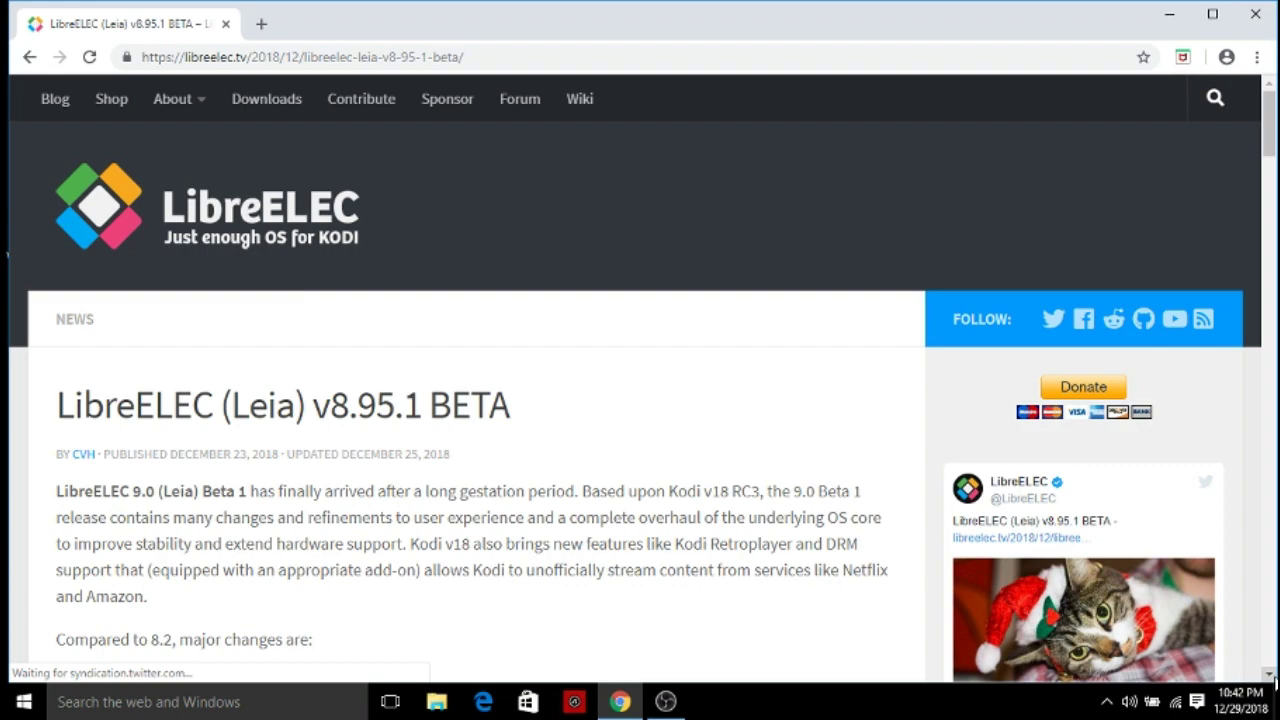
# Download the RPi 0/1 image LibreELEC-RPi.arm-8.95.001.img.gz from the Downloads list at the end of the release post.
pyautogui.click(1269, 674)
pyautogui.scroll(-4, 1269, 674)
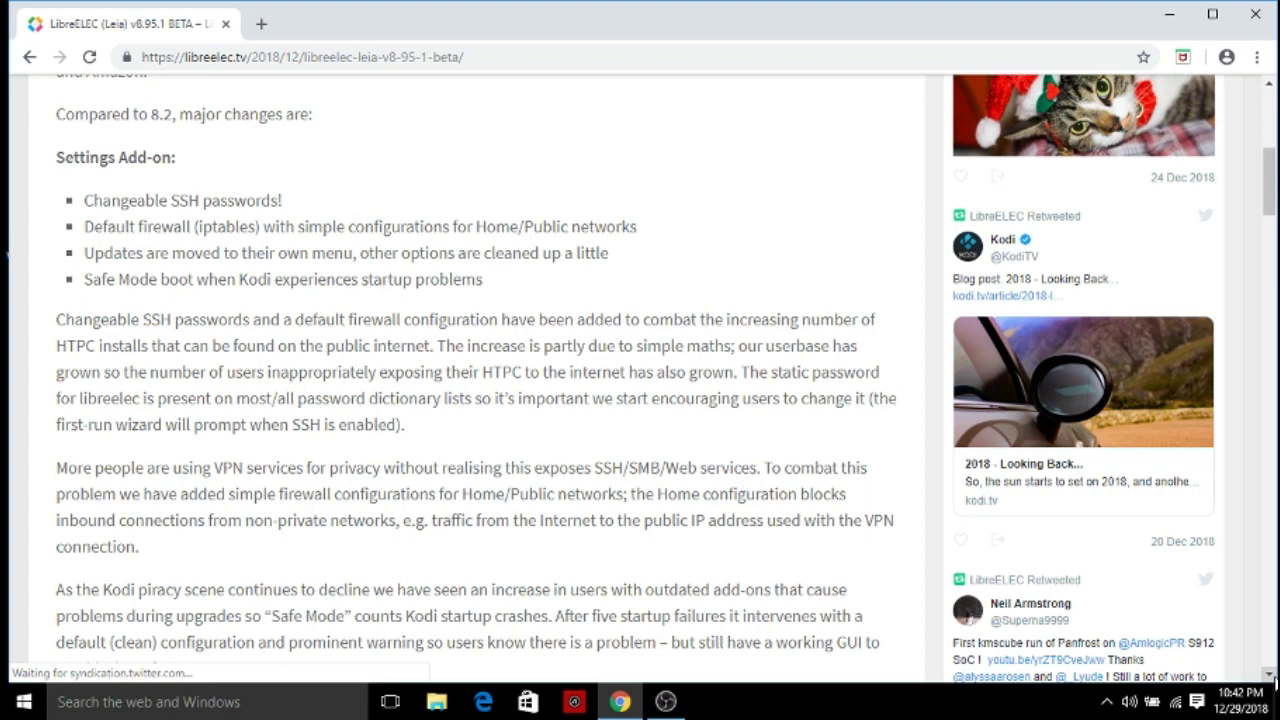
pyautogui.scroll(-7, 1275, 682)
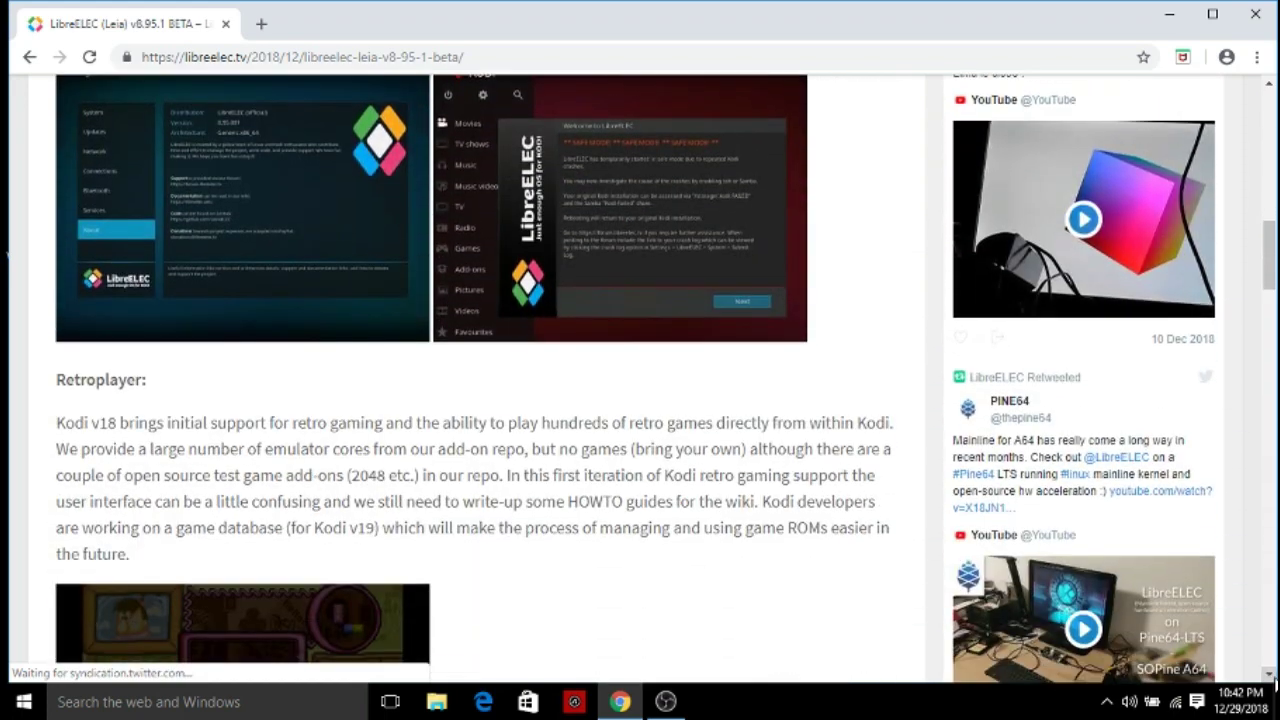
pyautogui.scroll(-7, 1275, 682)
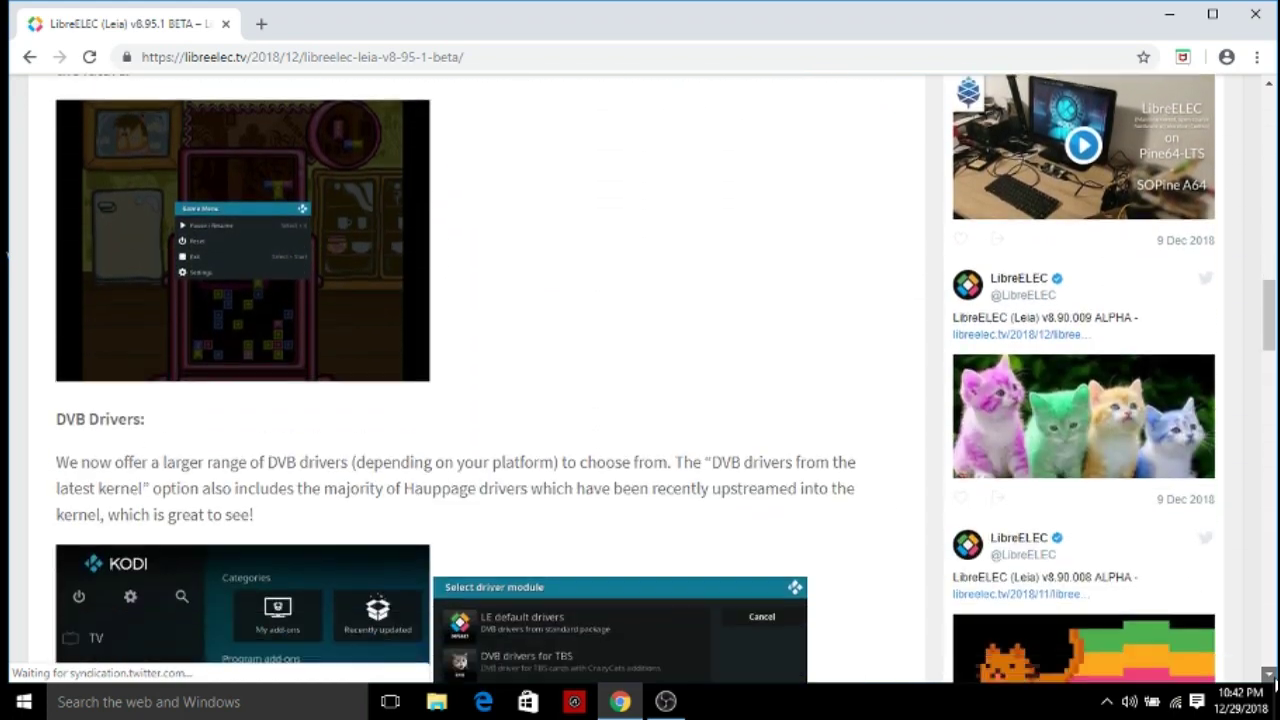
pyautogui.scroll(-2, 1275, 682)
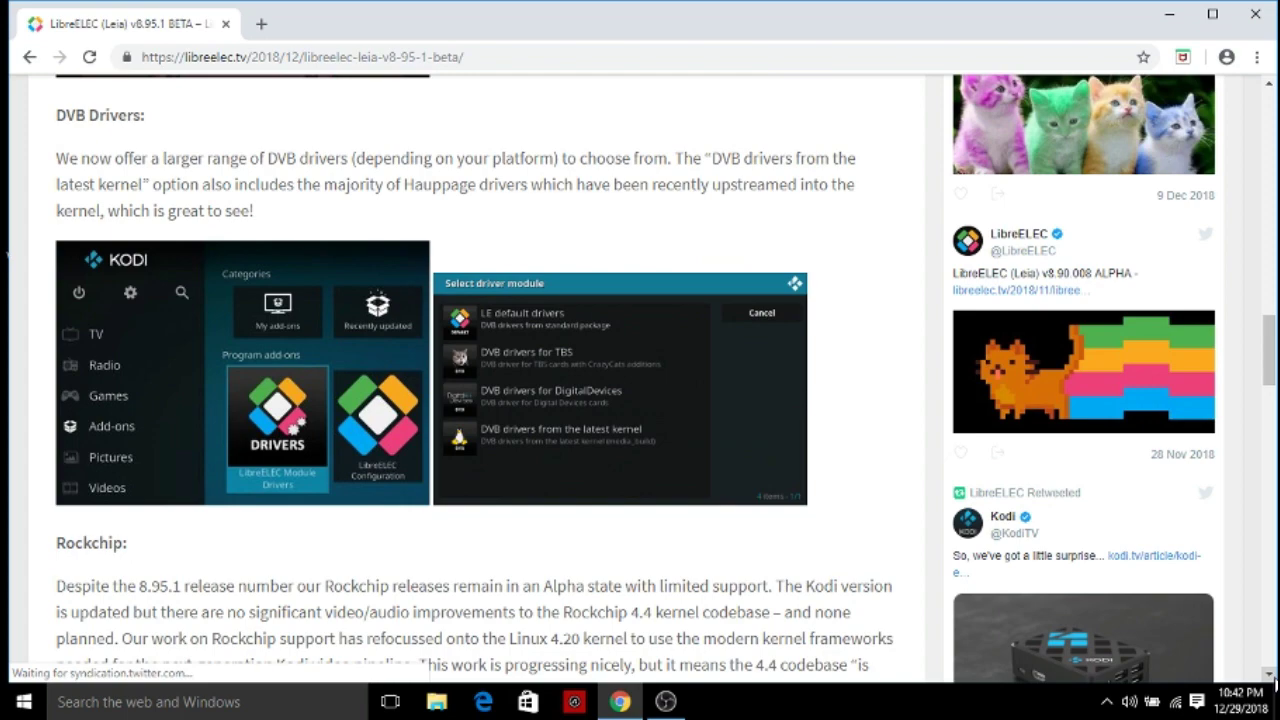
pyautogui.scroll(-3, 1275, 683)
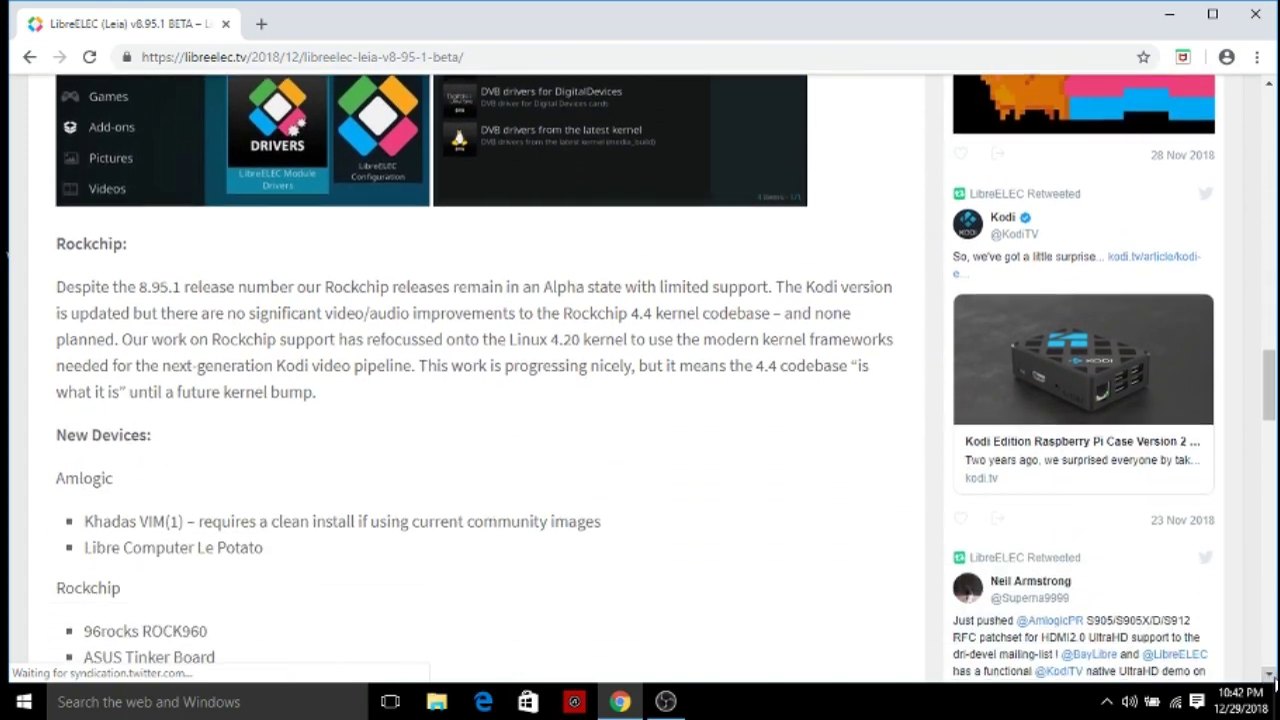
pyautogui.scroll(-2, 1275, 683)
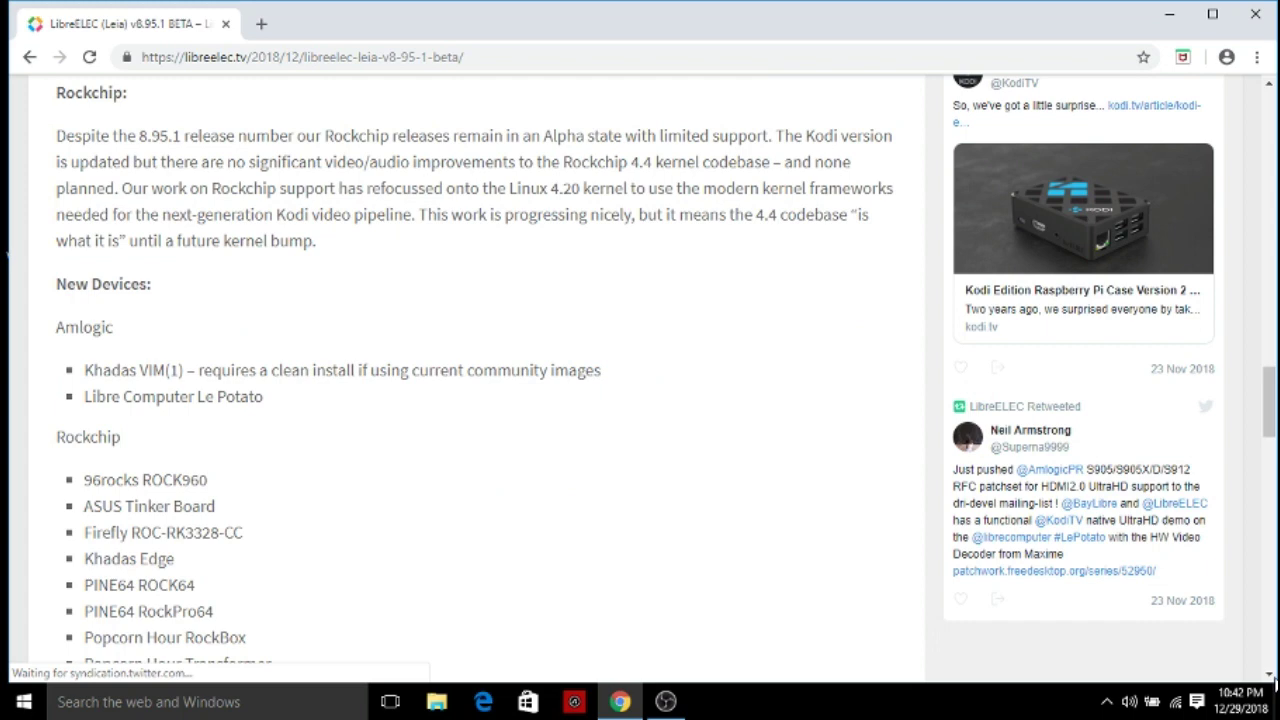
pyautogui.scroll(-1, 1275, 683)
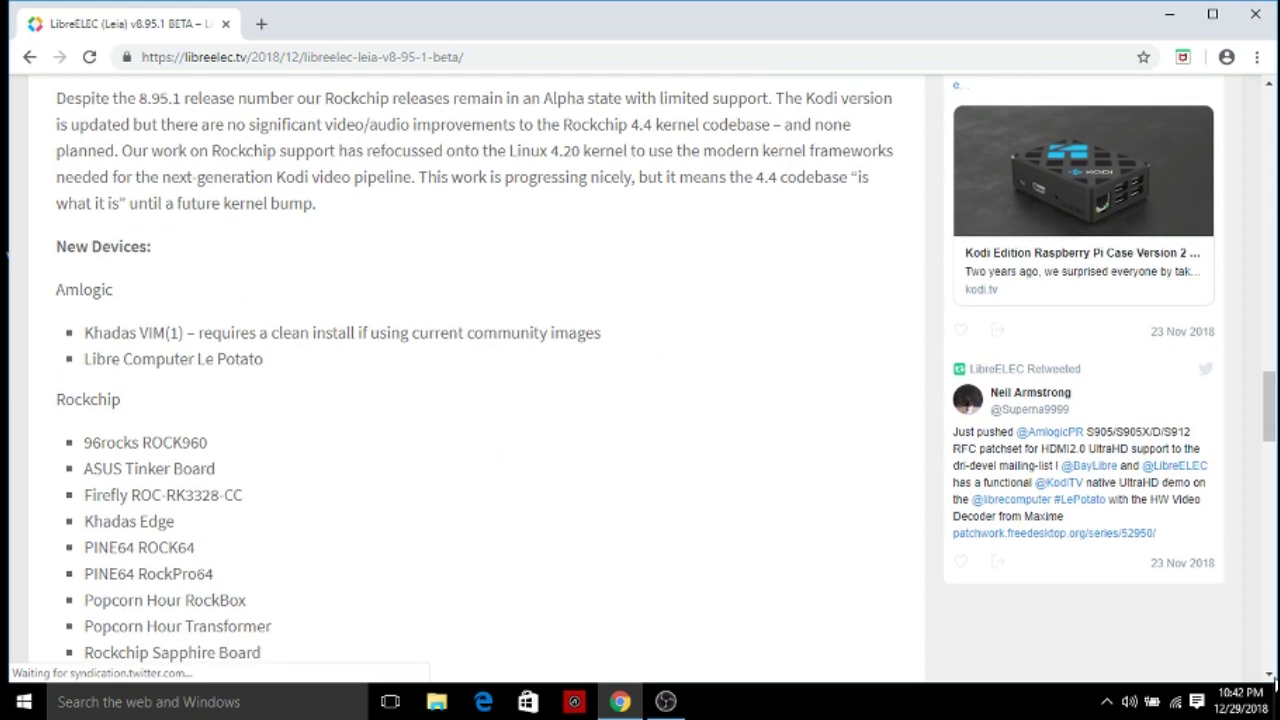
pyautogui.scroll(-5, 1275, 683)
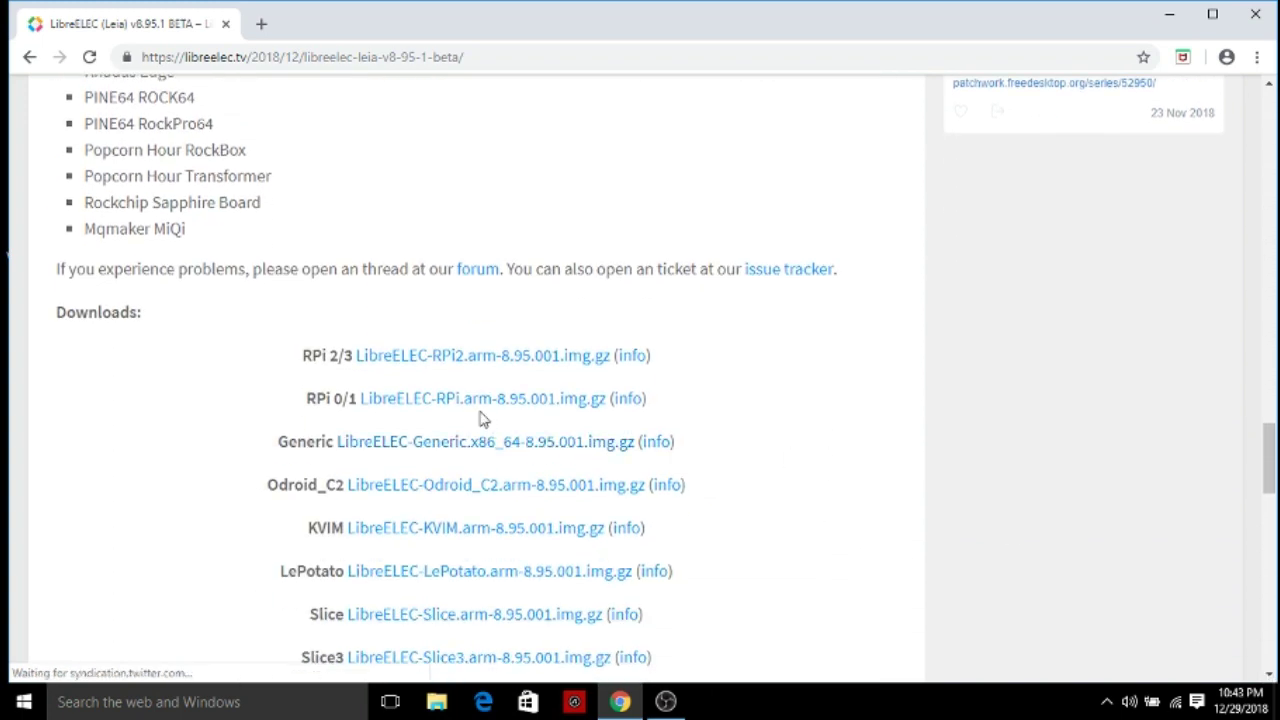
pyautogui.click(476, 400)
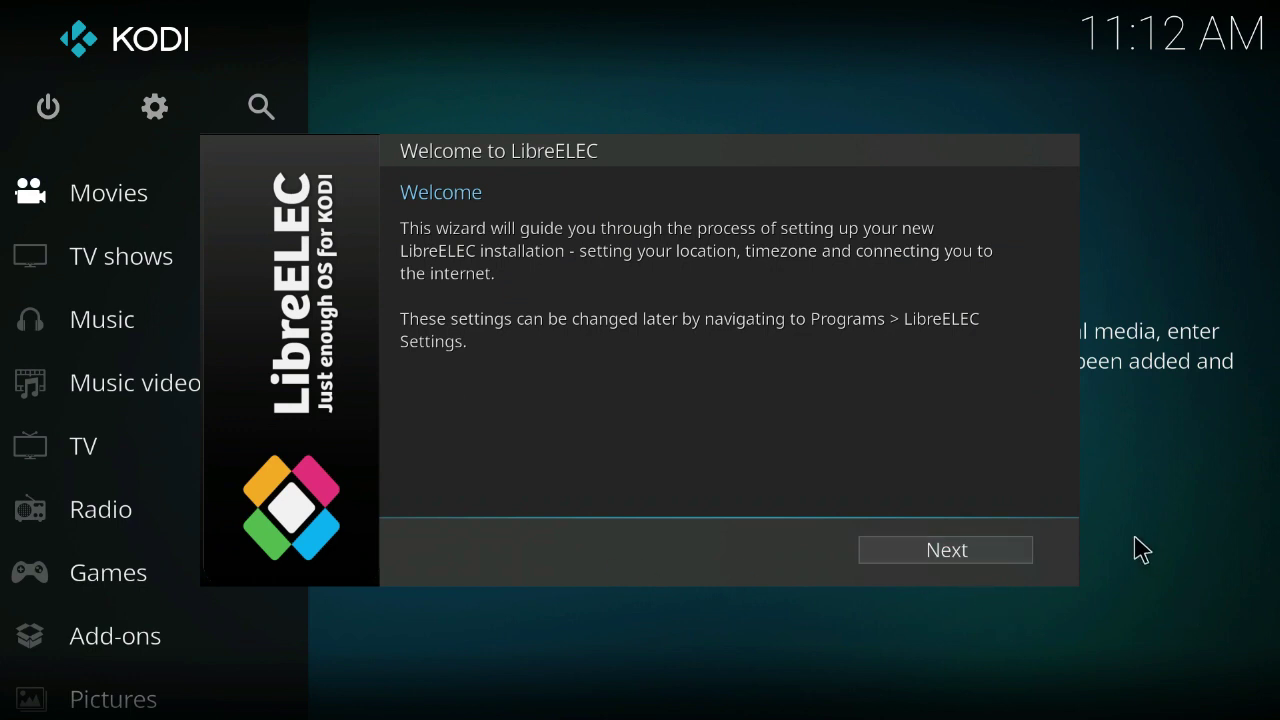
# Complete the LibreELEC welcome wizard, keeping the hostname LibreELEC and the offered networking and remote access settings.
pyautogui.click(994, 552)
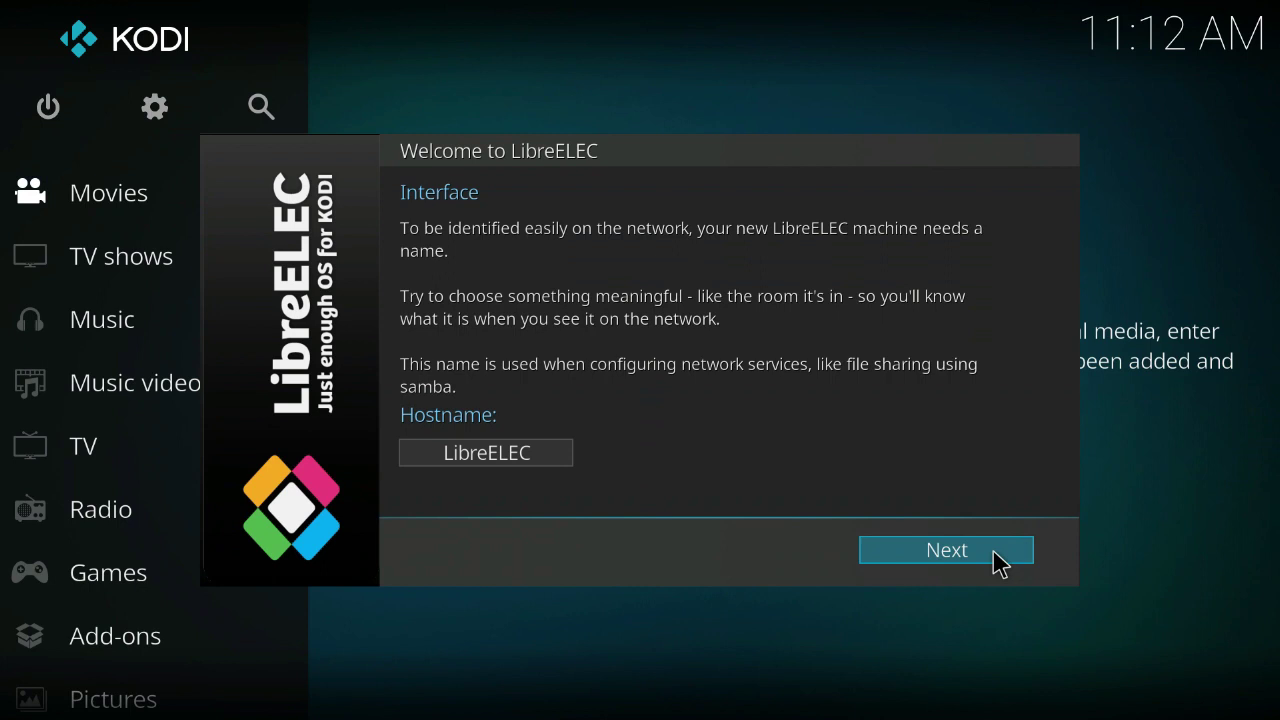
pyautogui.click(984, 553)
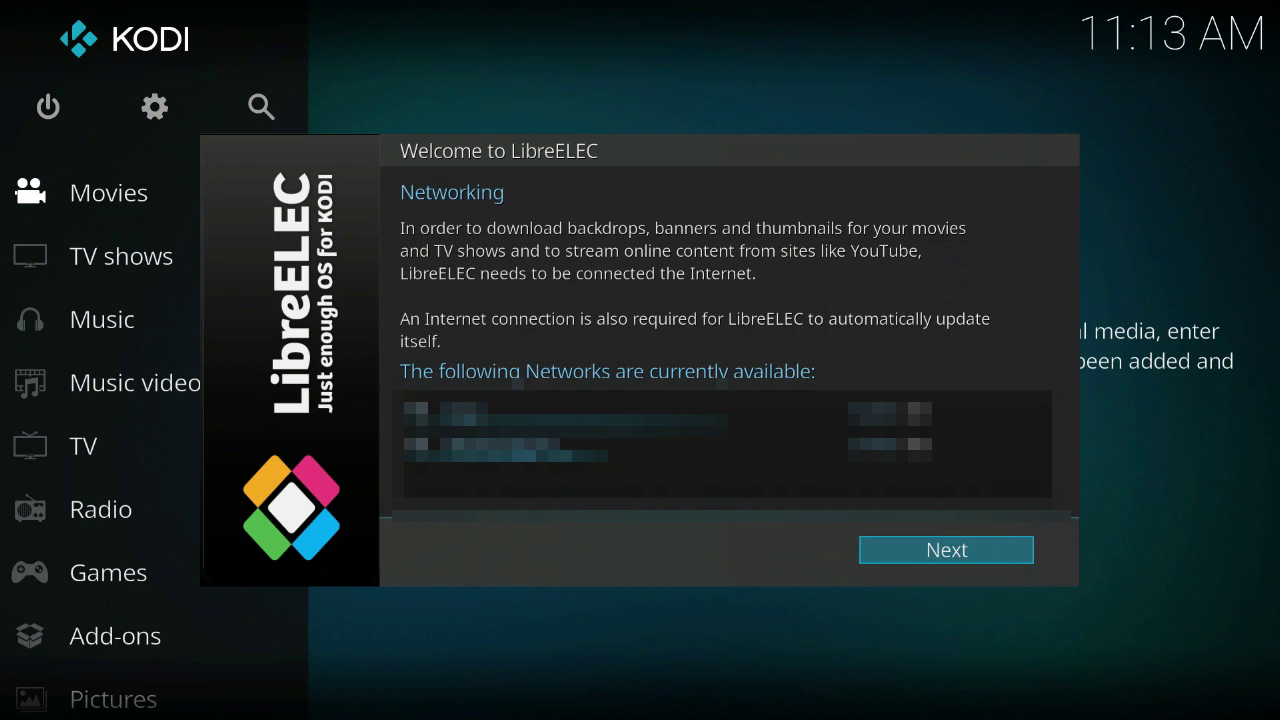
pyautogui.click(982, 558)
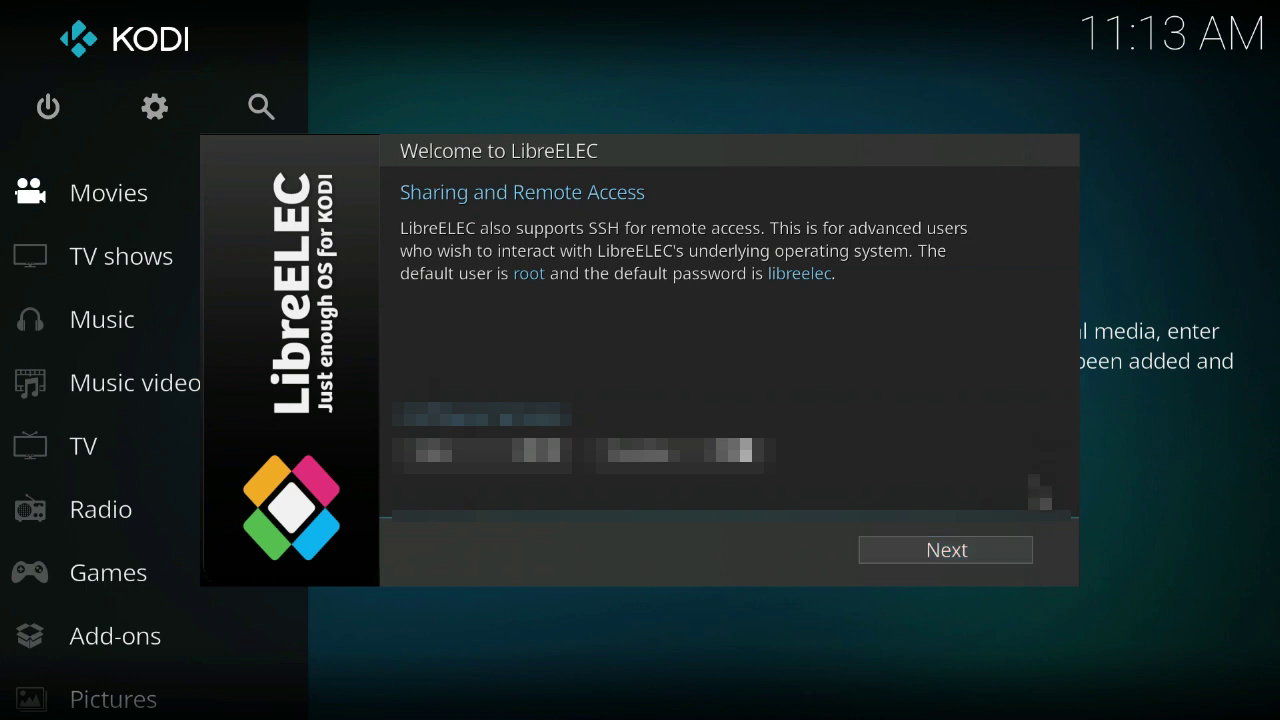
pyautogui.click(941, 549)
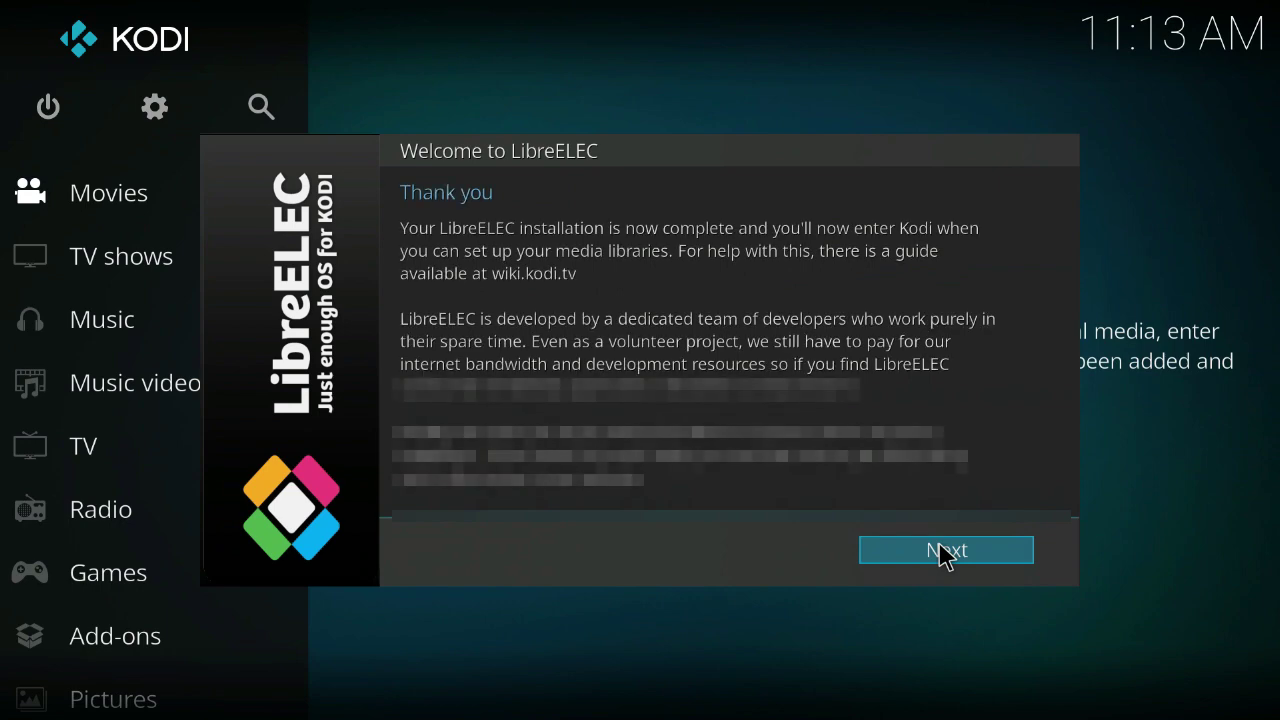
pyautogui.click(942, 552)
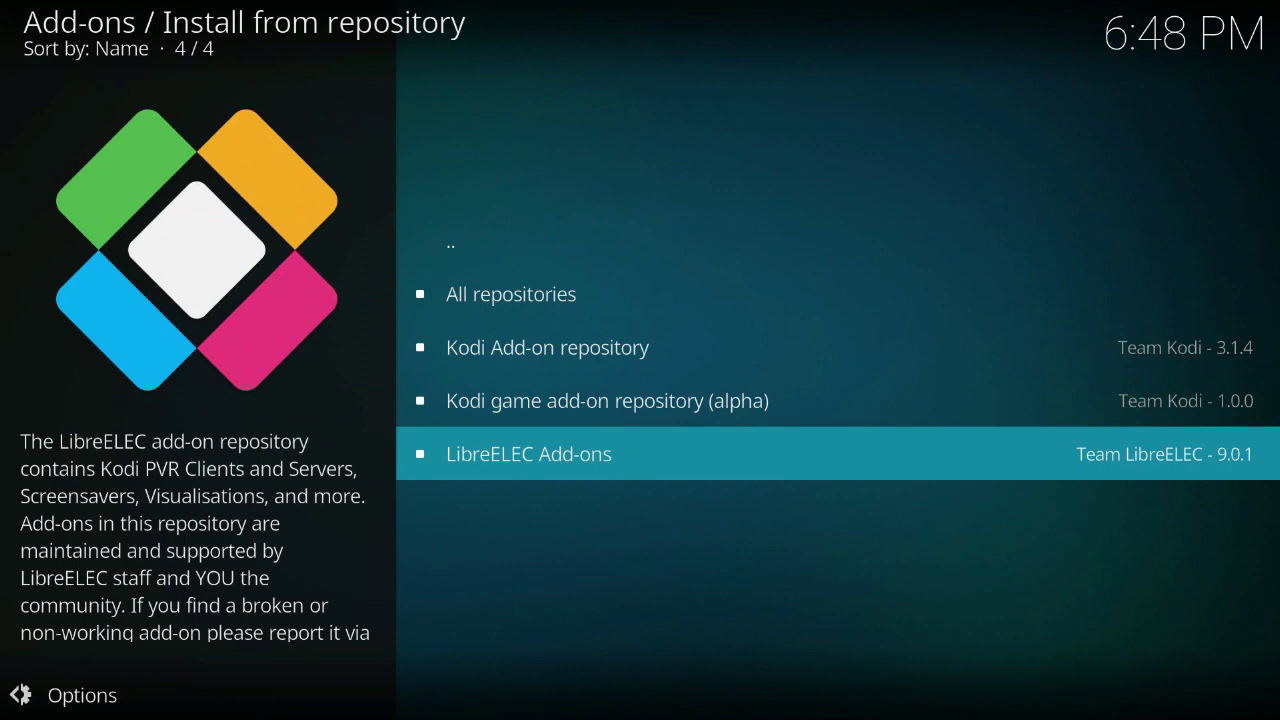
# Install the InputStream Adaptive add-on from the VideoPlayer InputStream category of the LibreELEC Add-ons repository.
pyautogui.click(550, 472)
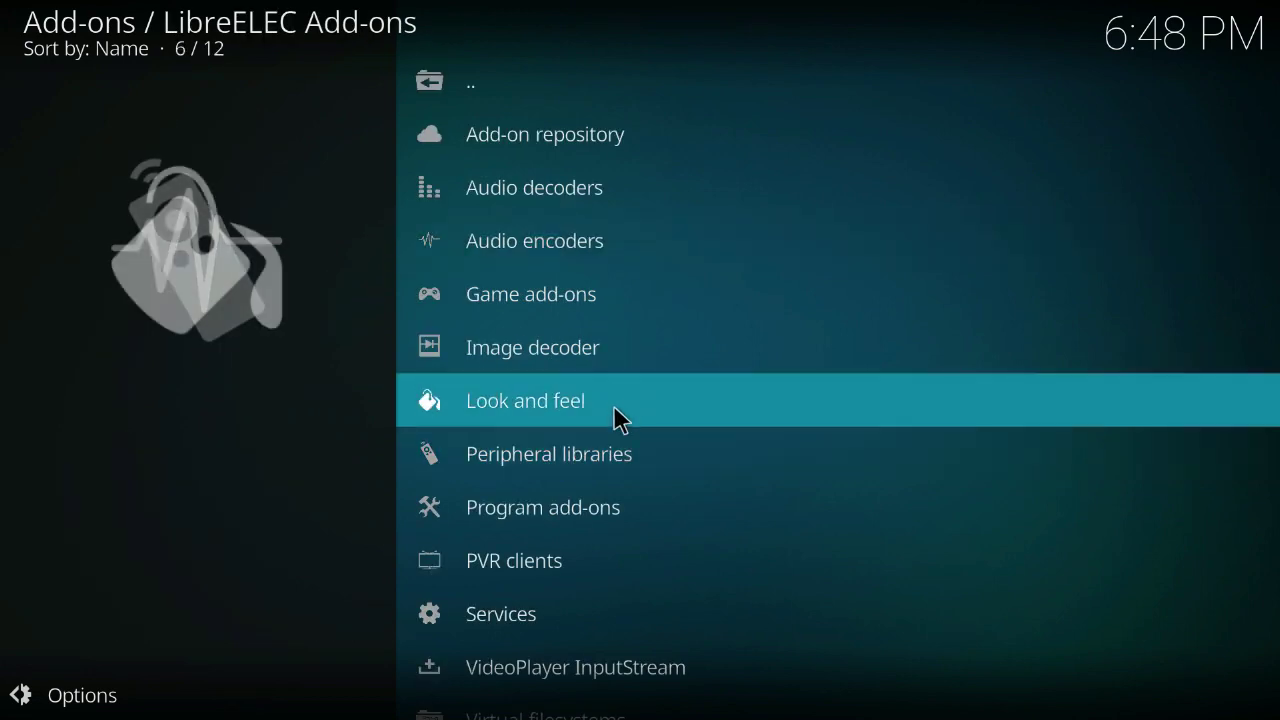
pyautogui.scroll(-2, 628, 400)
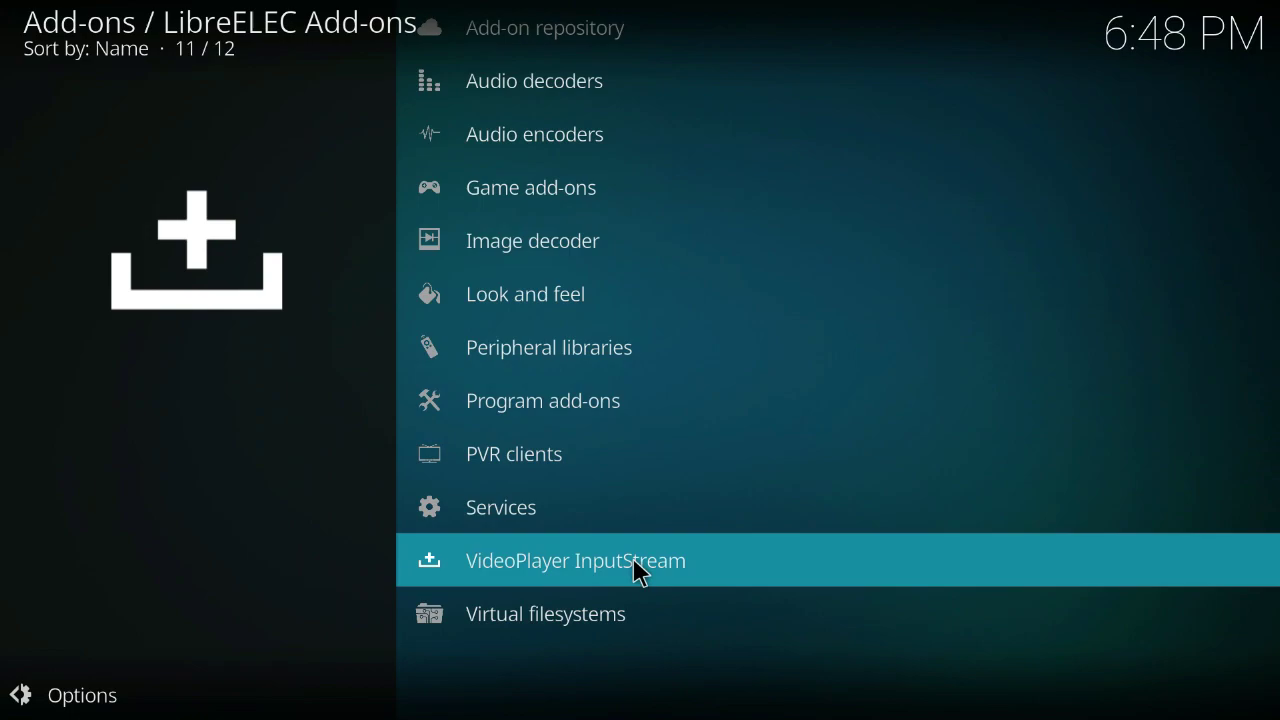
pyautogui.click(635, 562)
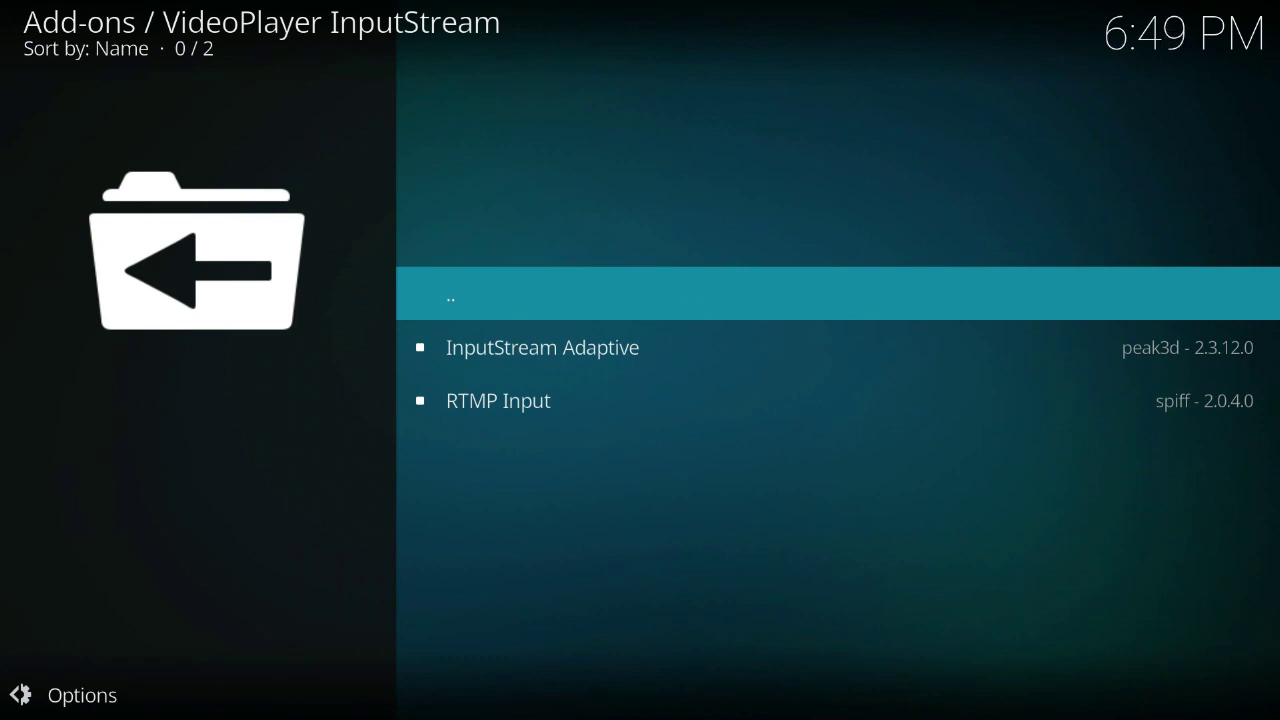
pyautogui.click(650, 350)
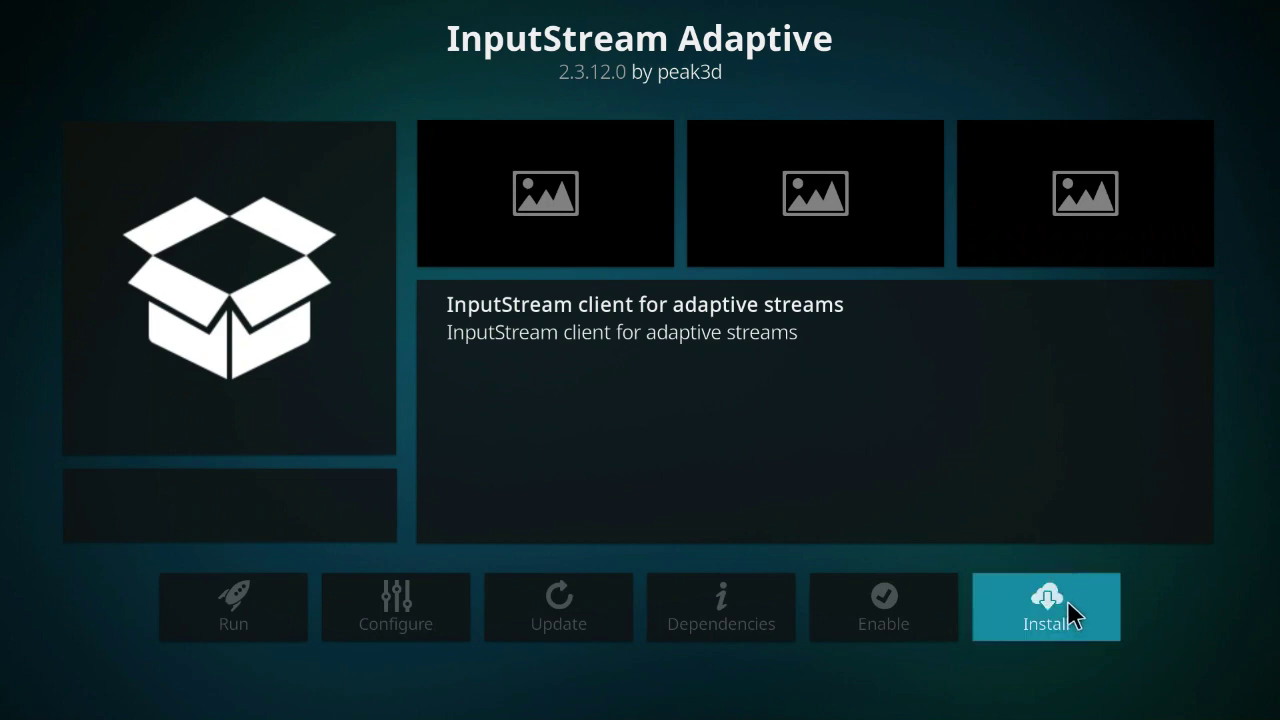
pyautogui.click(1067, 603)
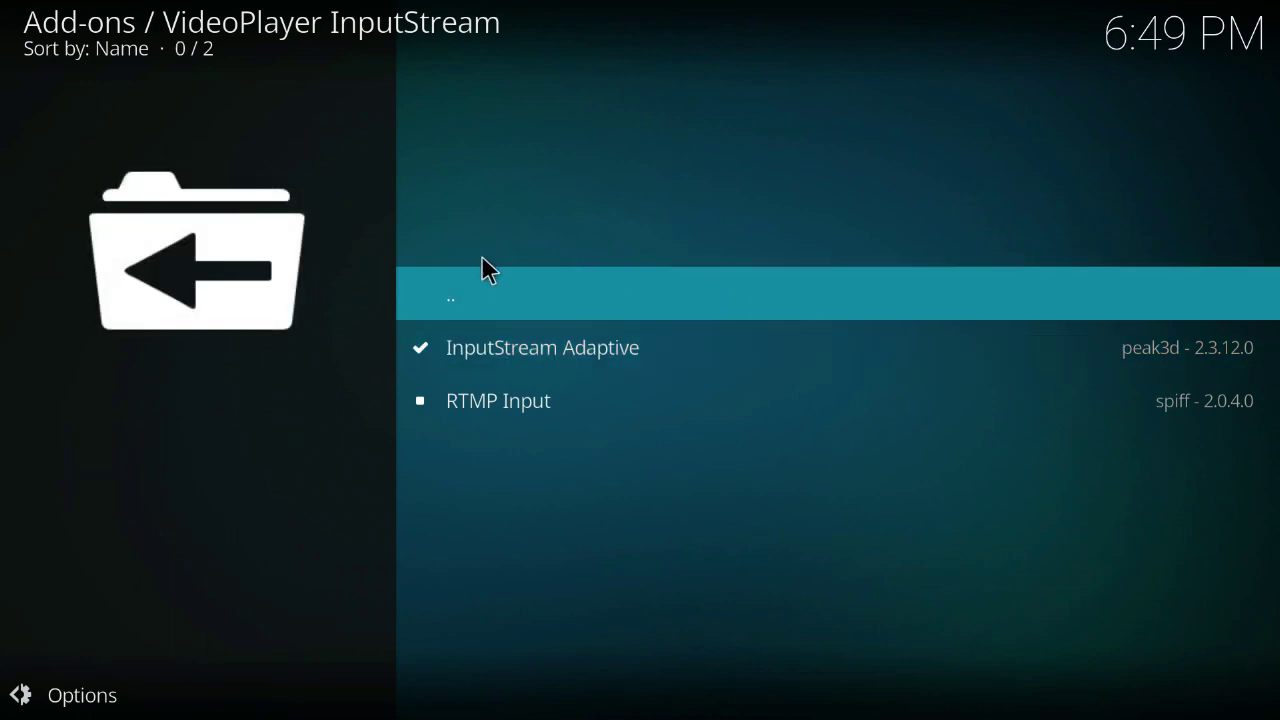
# Go back to the repository overview and install Kodinerds Add-ons from the Add-on repository category of All repositories.
pyautogui.click(487, 302)
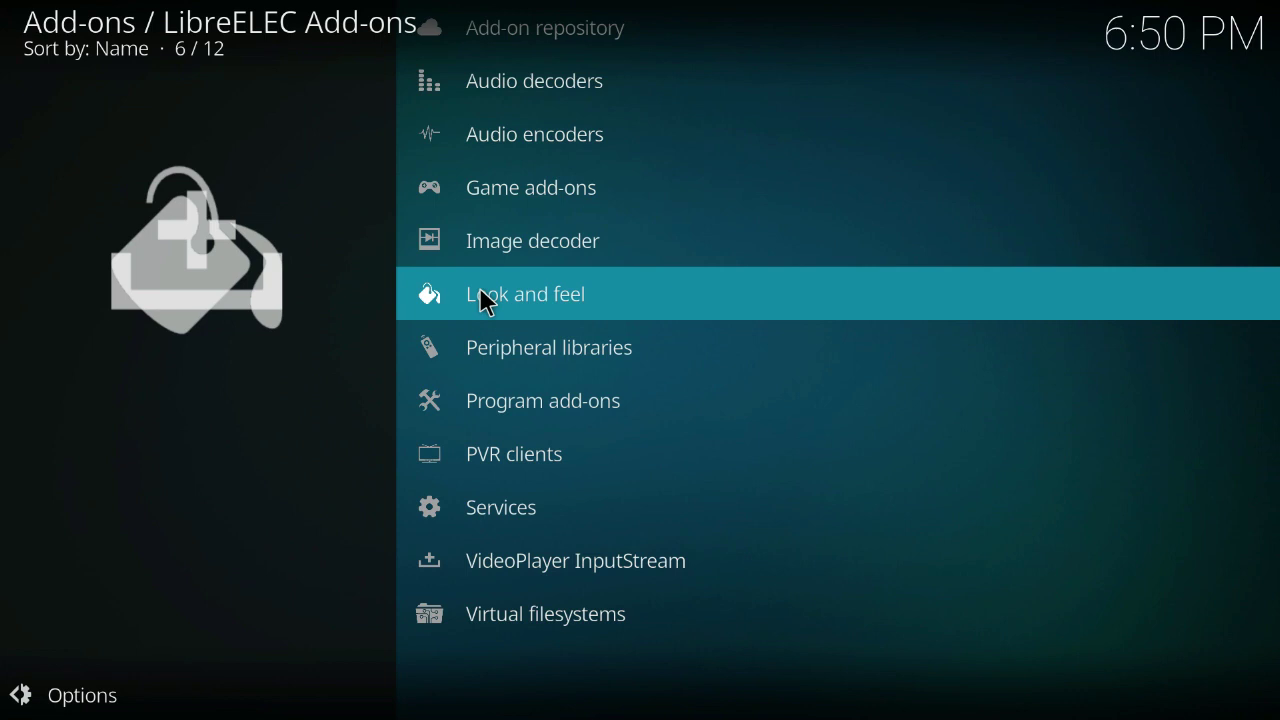
pyautogui.scroll(2, 505, 110)
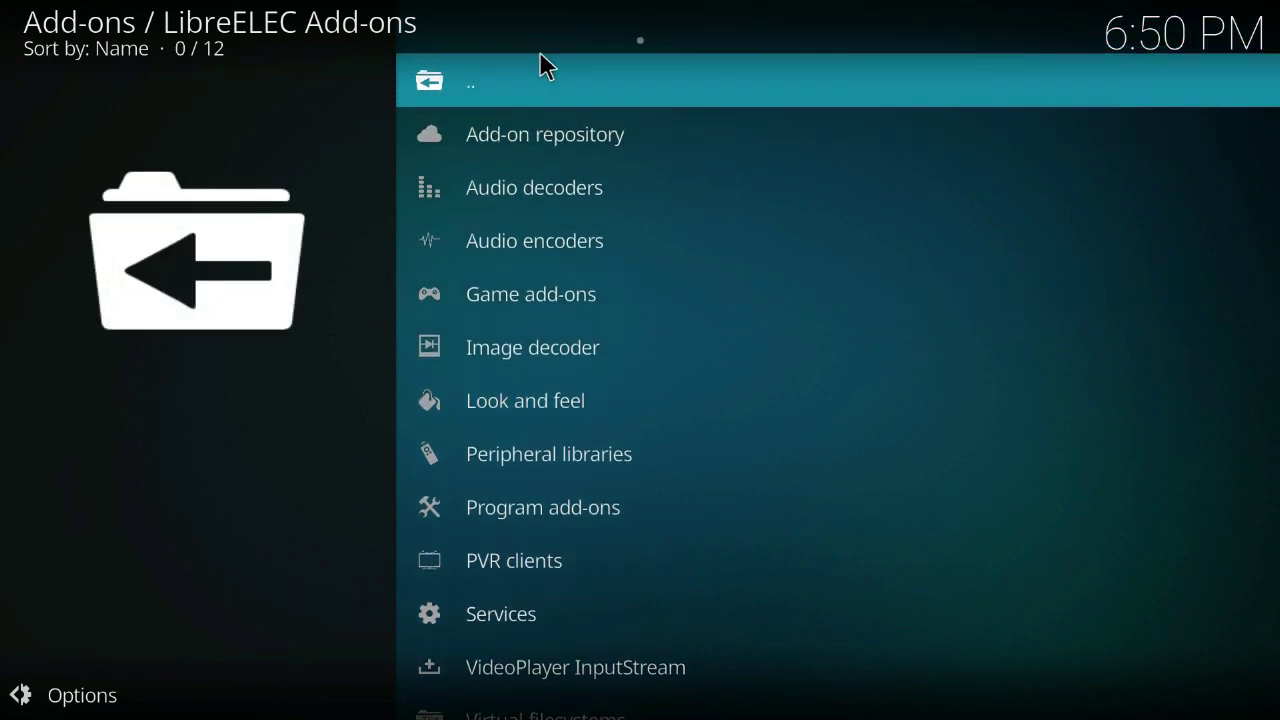
pyautogui.click(551, 84)
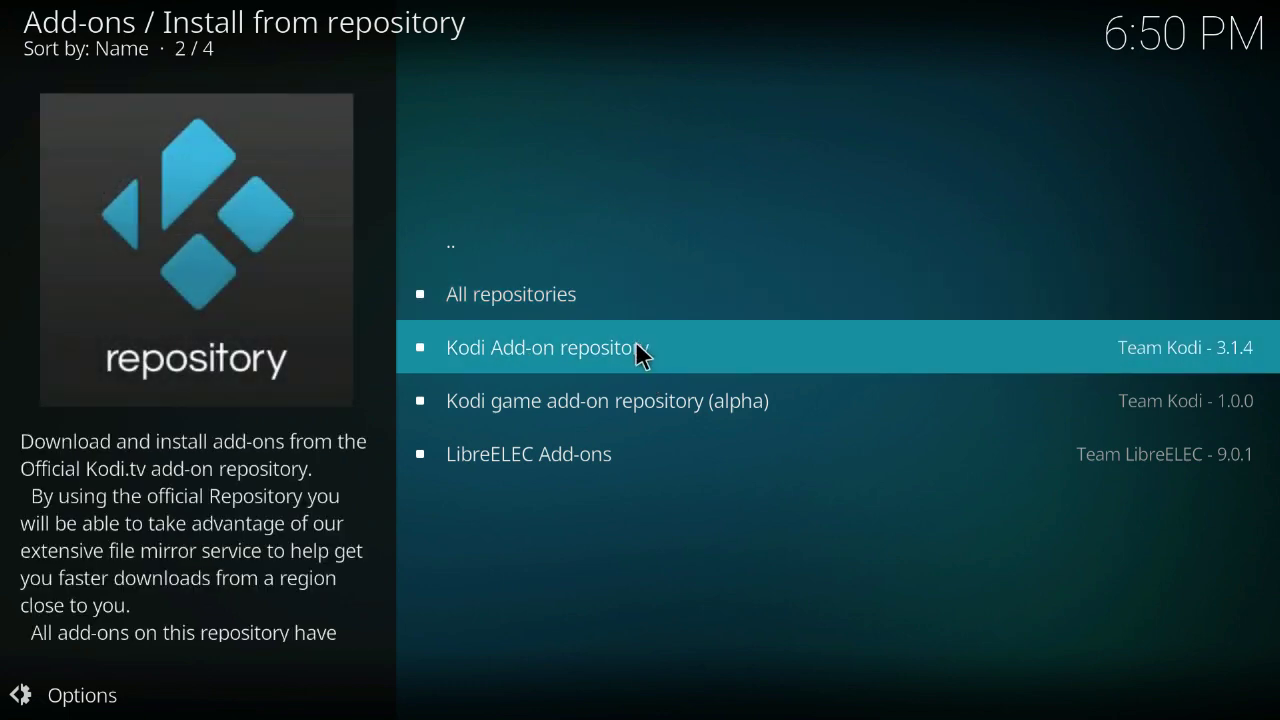
pyautogui.click(494, 294)
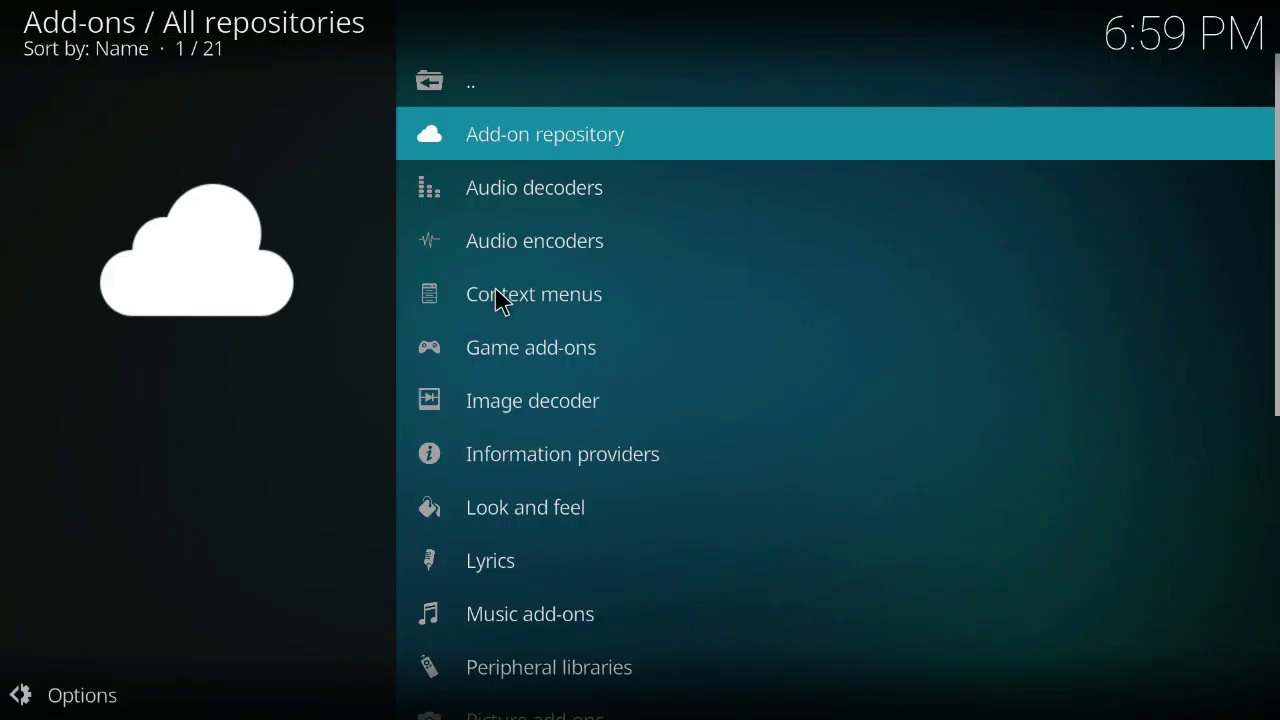
pyautogui.click(557, 146)
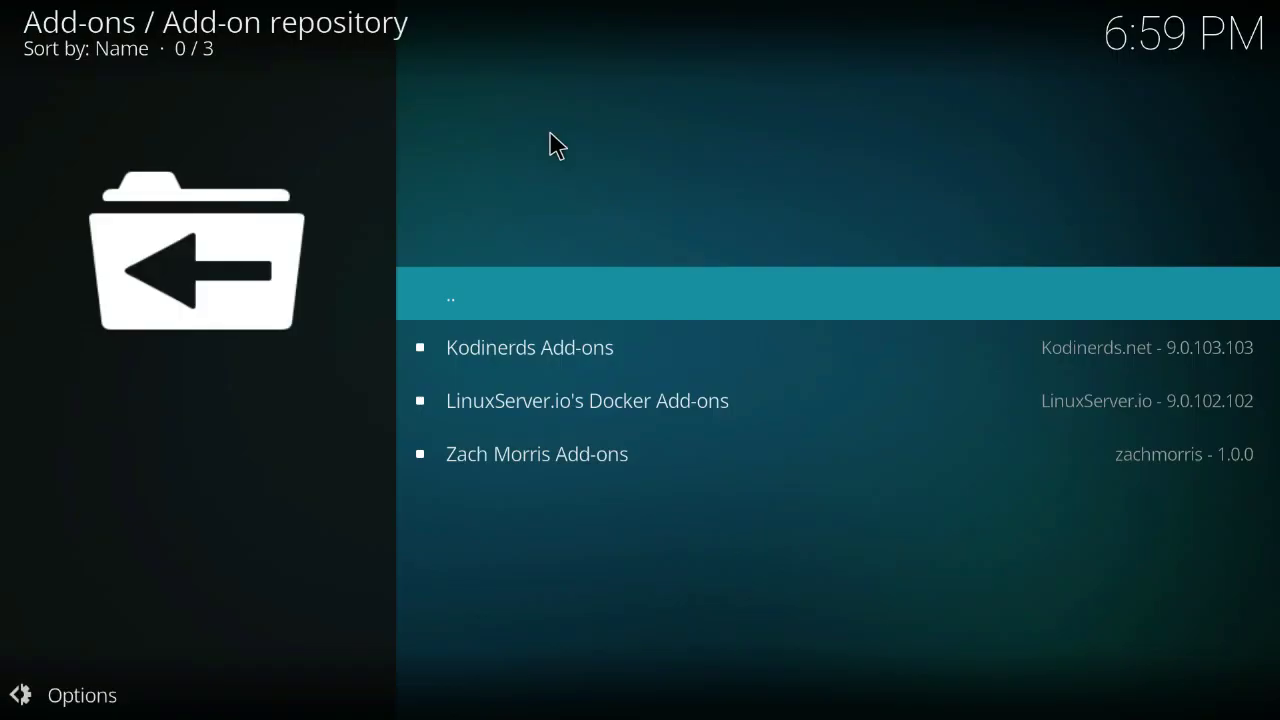
pyautogui.click(605, 352)
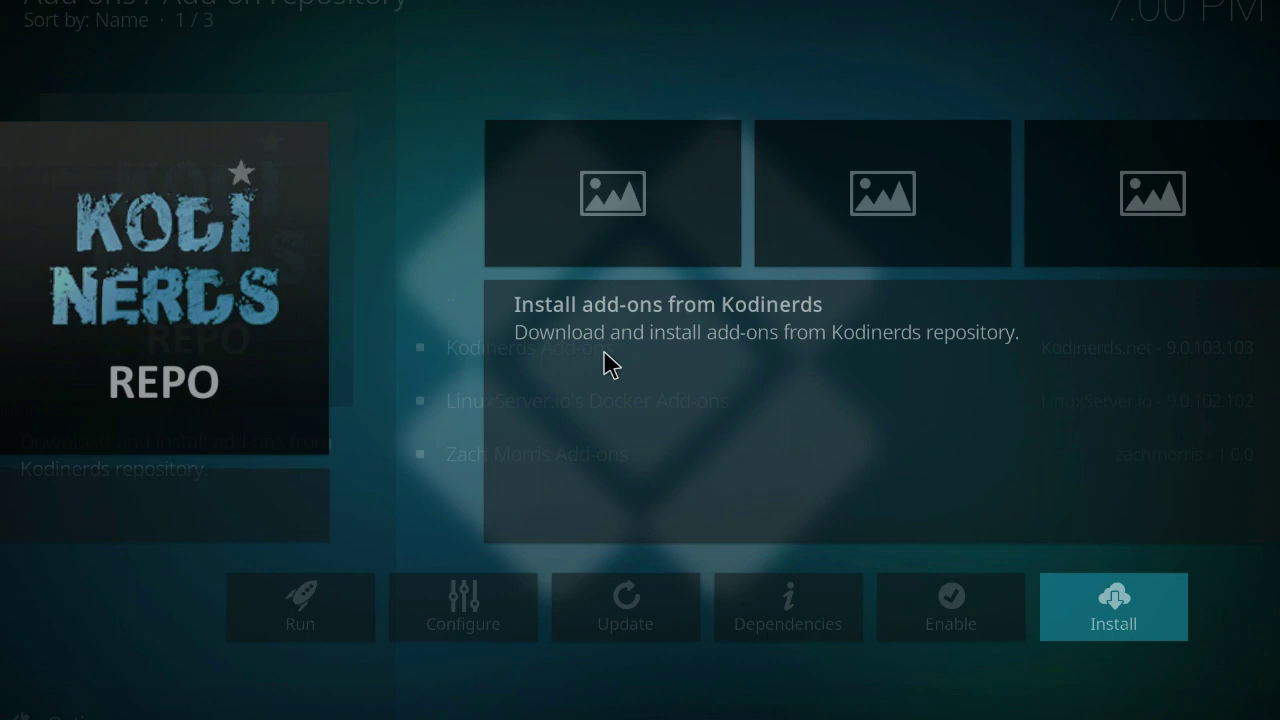
pyautogui.click(1069, 620)
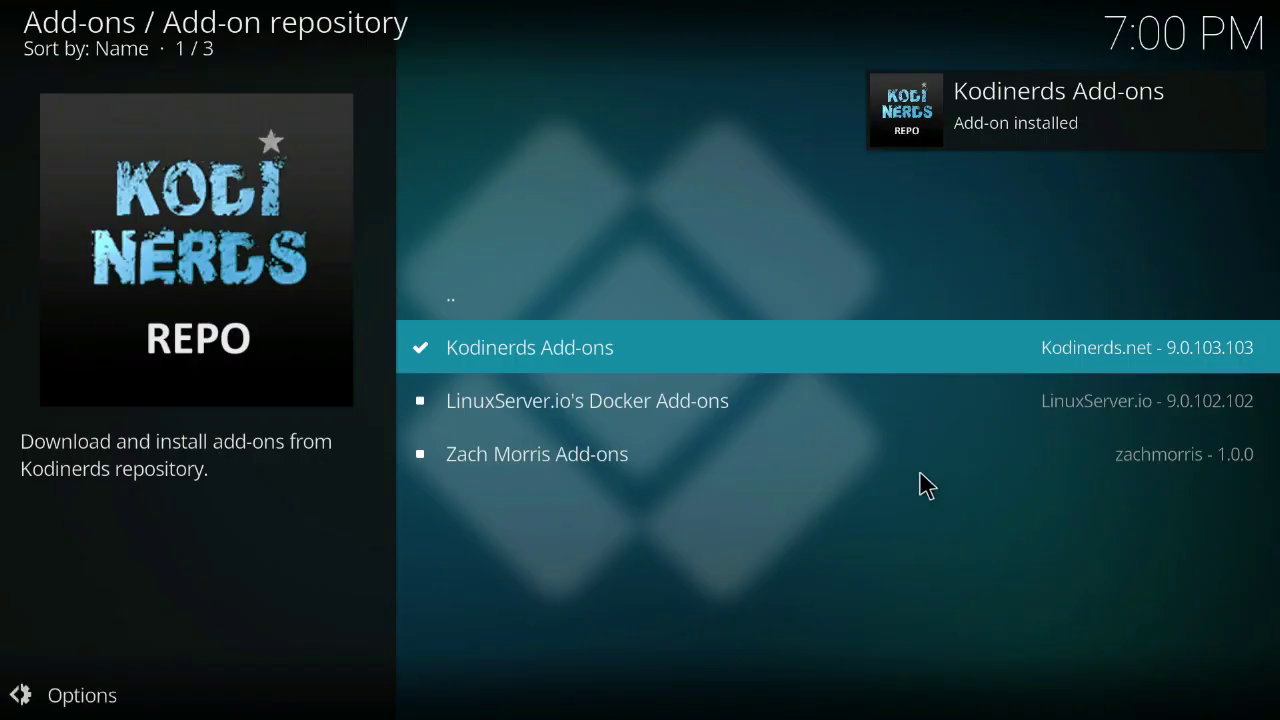
# Install the Netflix Addon Repository from the add-on repository list.
pyautogui.click(755, 364)
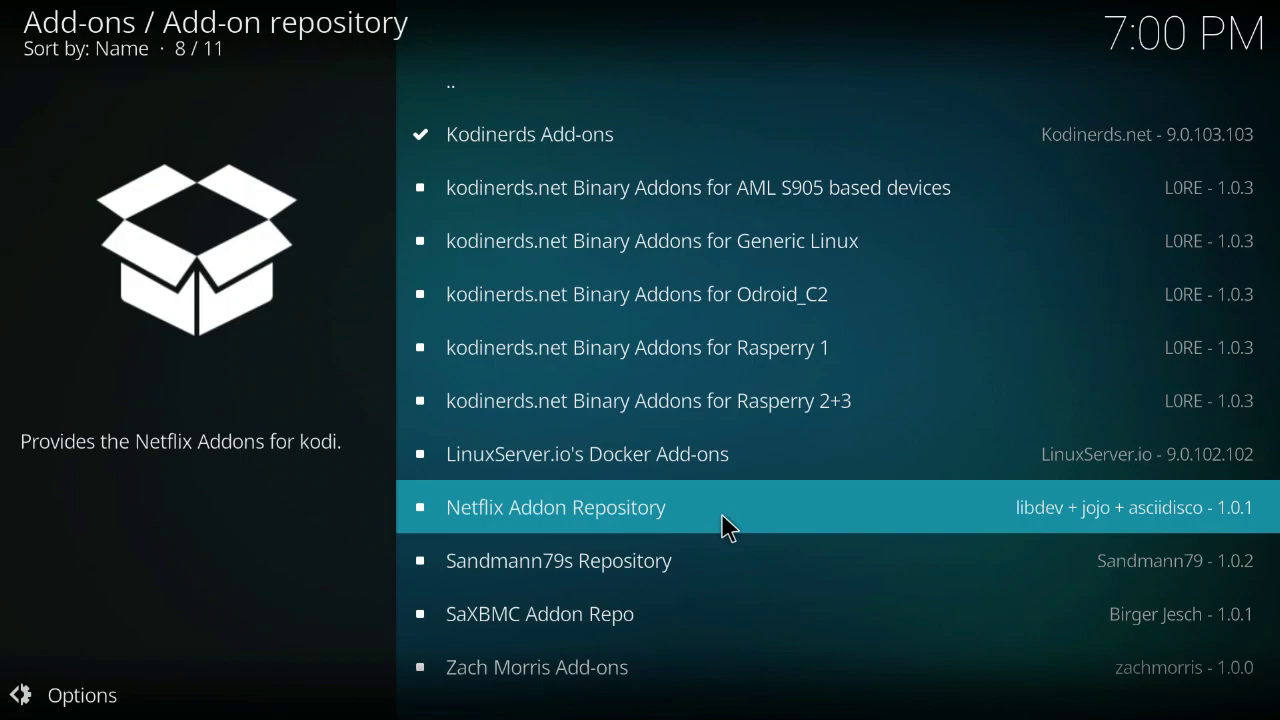
pyautogui.click(729, 528)
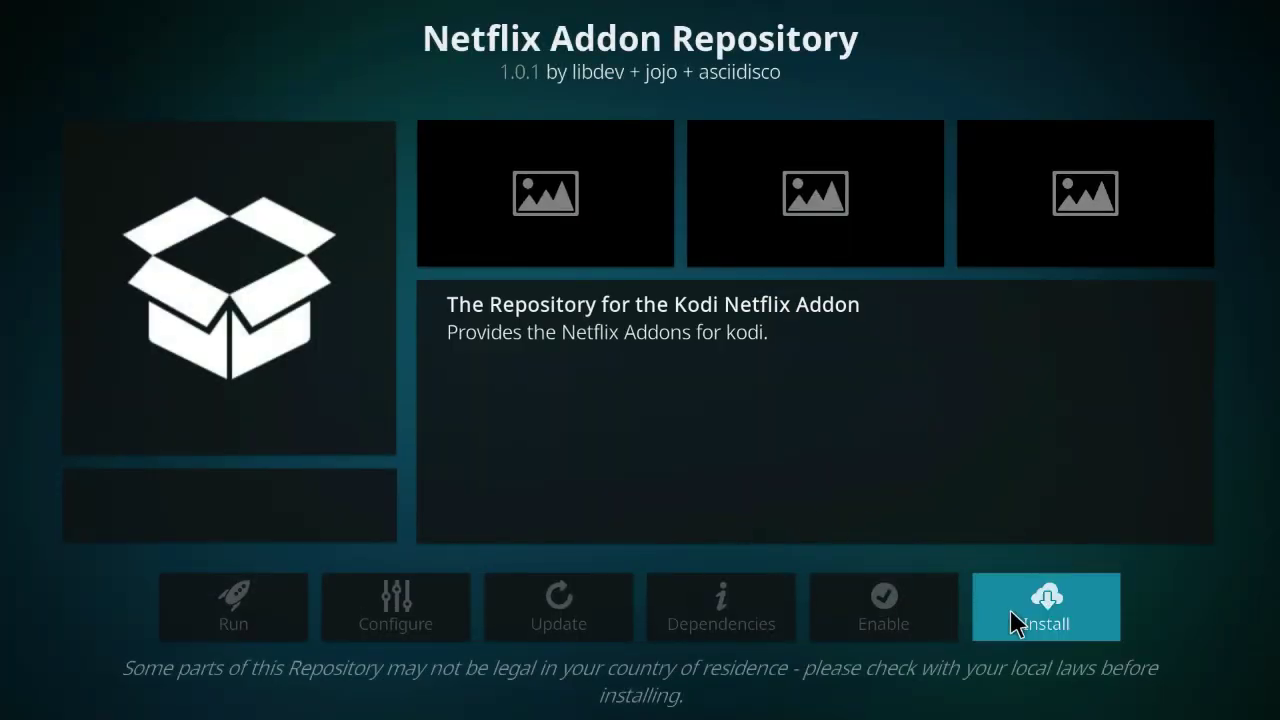
pyautogui.click(1057, 628)
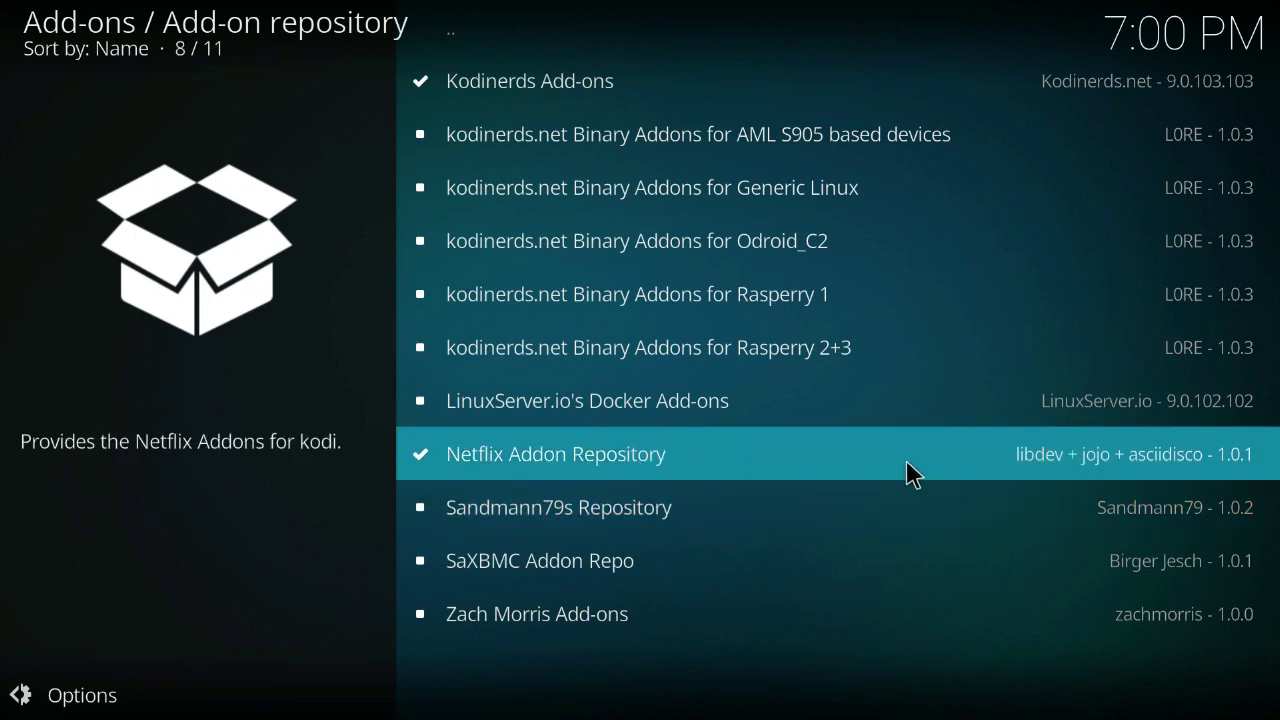
# Install Sandmann79s Repository from the add-on repository list, check its information page and return to the list.
pyautogui.scroll(8, 906, 474)
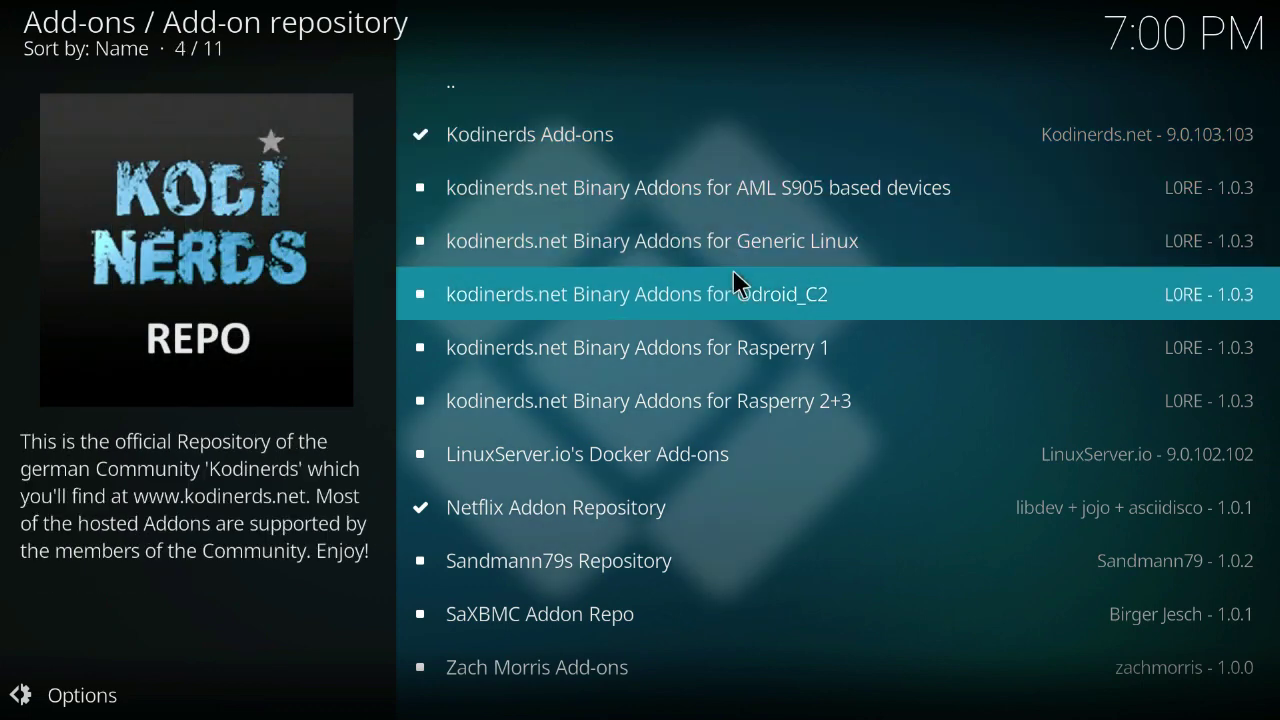
pyautogui.scroll(-3, 714, 403)
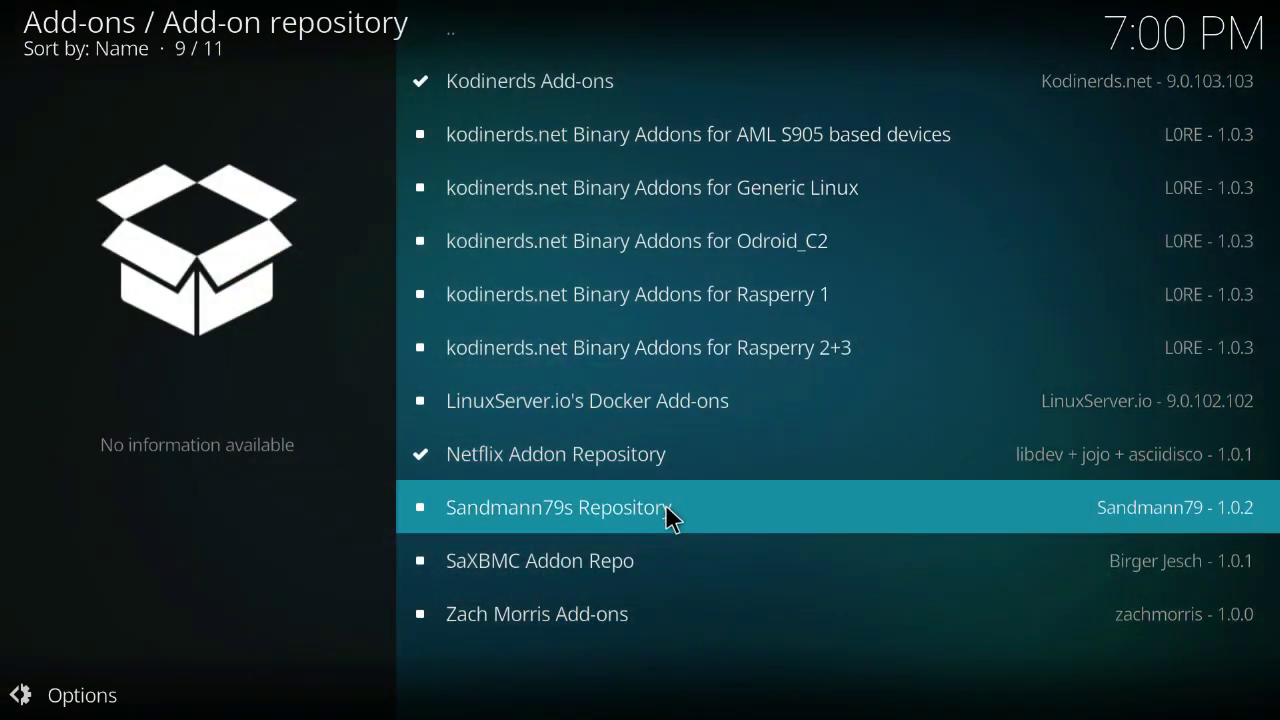
pyautogui.click(665, 505)
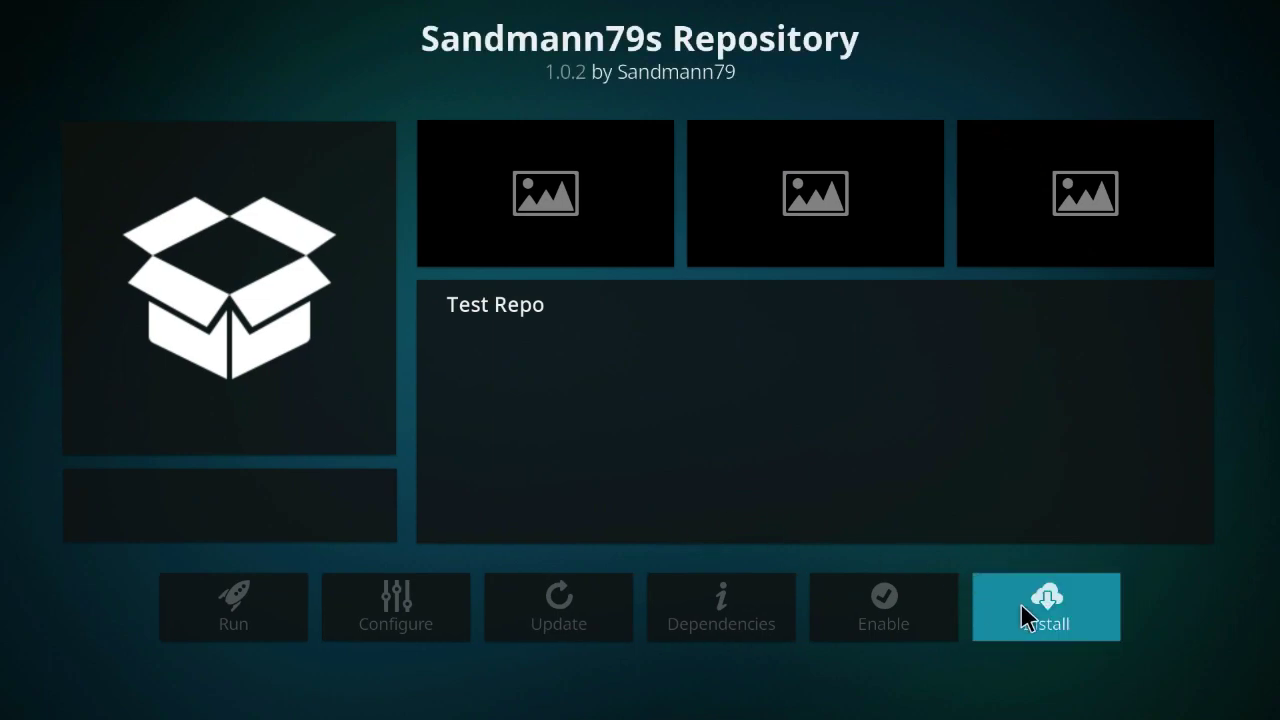
pyautogui.click(1020, 602)
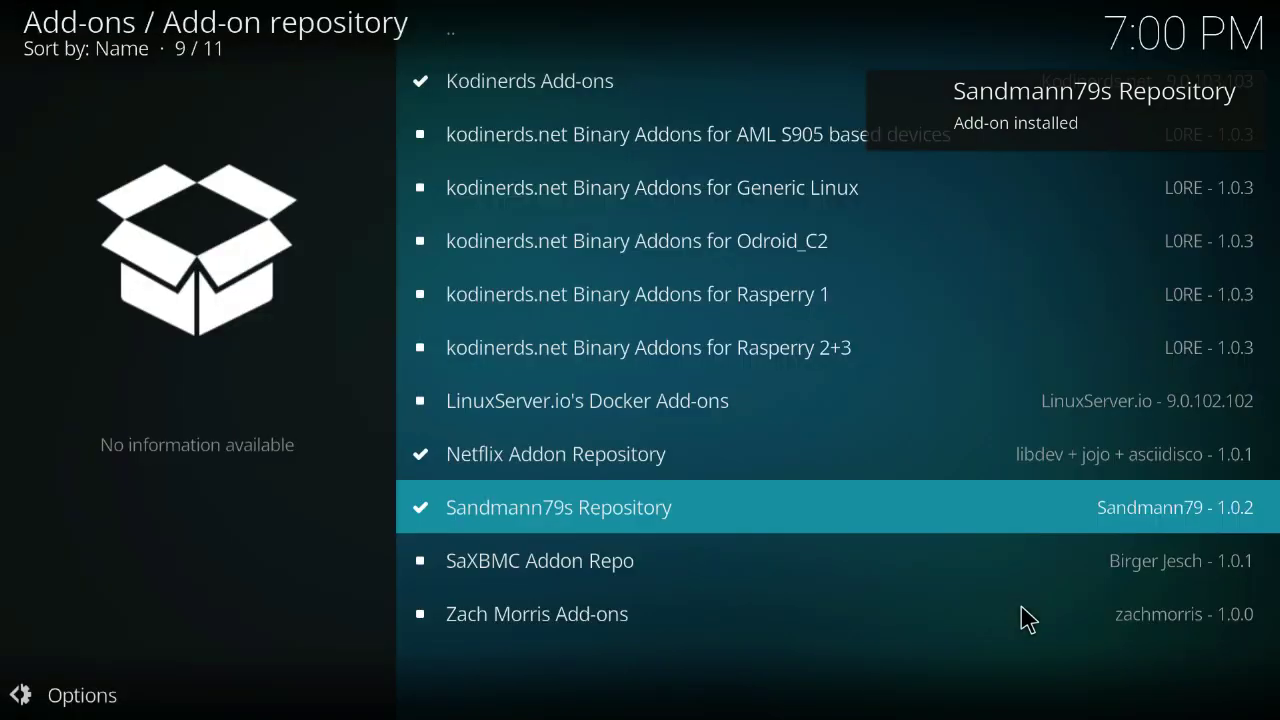
pyautogui.click(803, 521)
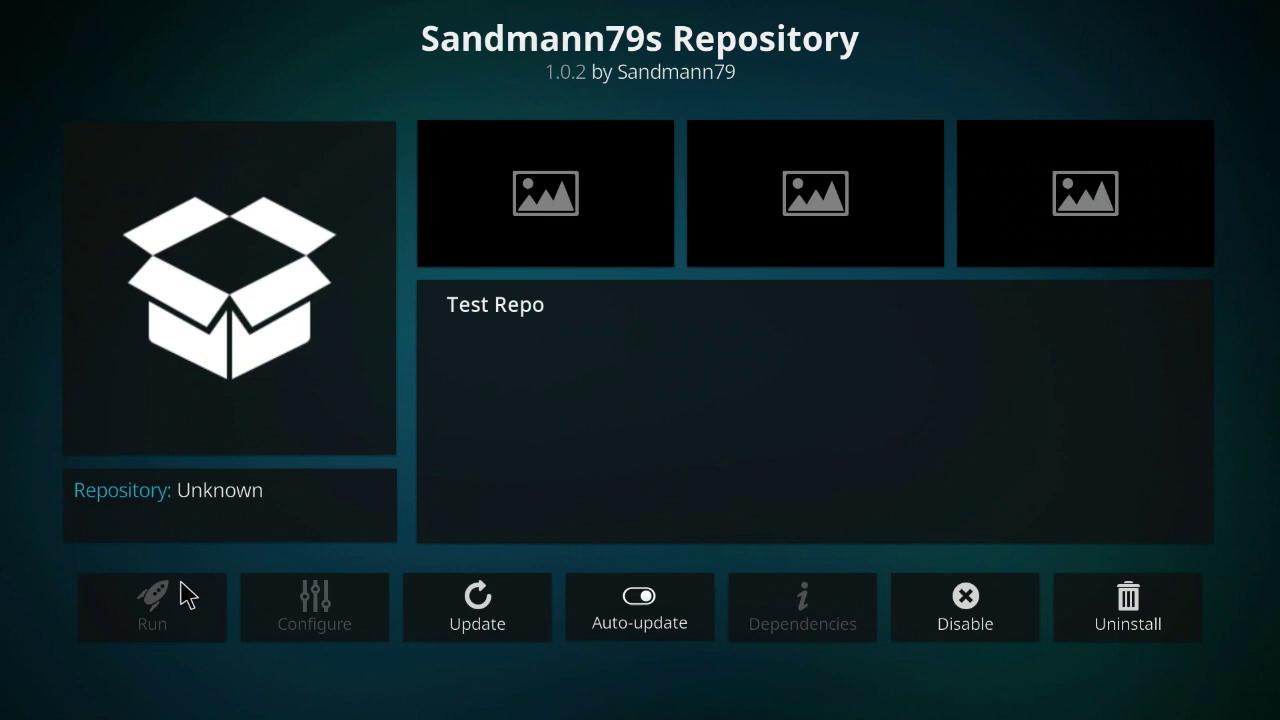
pyautogui.press('Down')
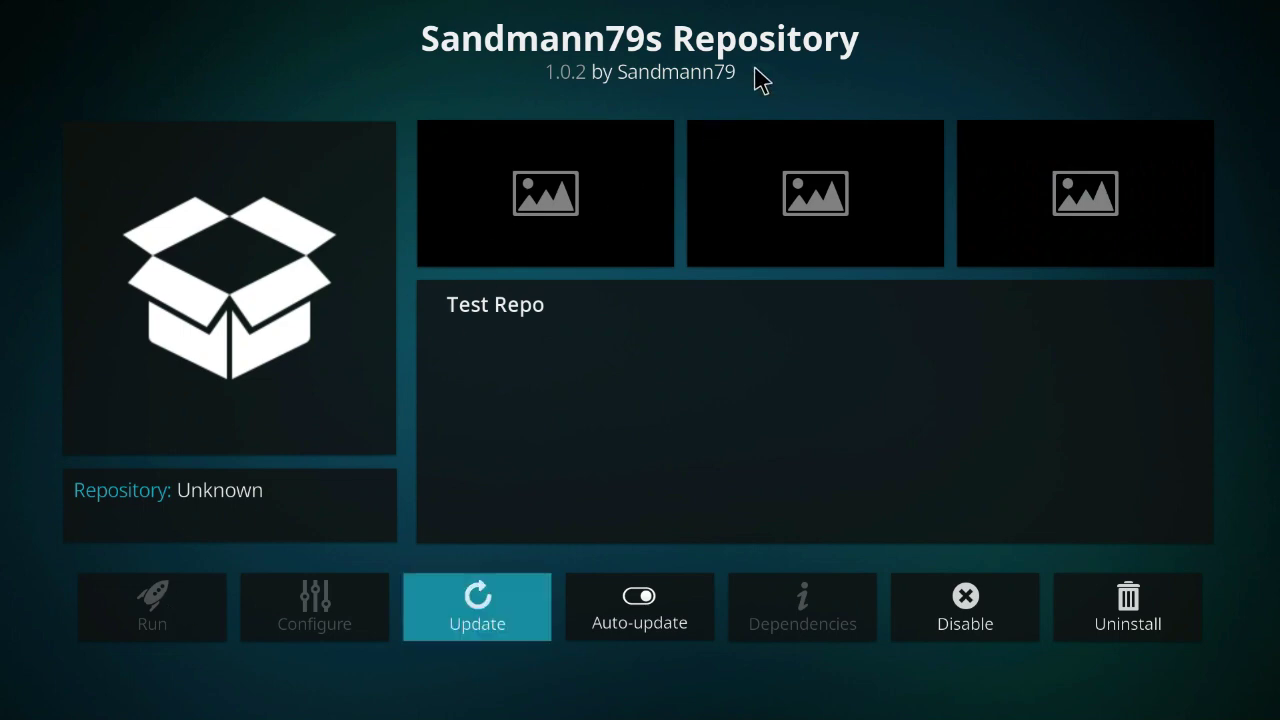
pyautogui.press('Escape')
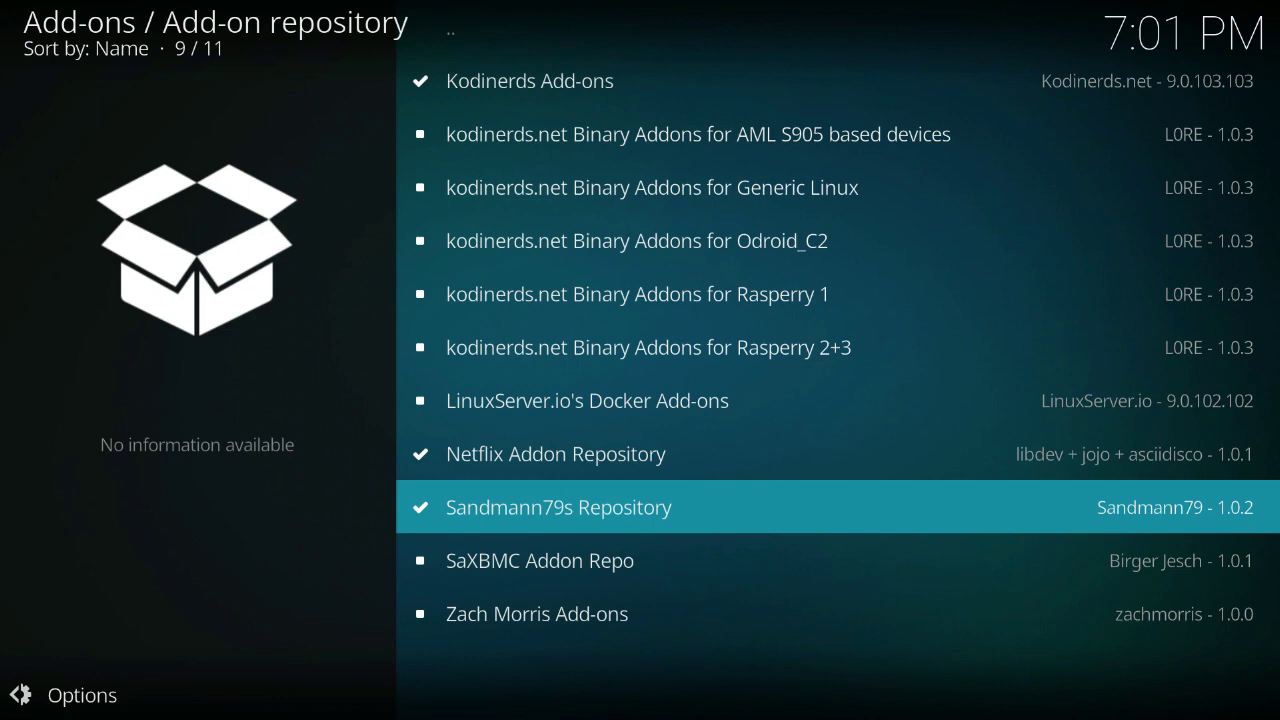
# Open Sandmann79s Repository from the repository overview and update its own repository add-on to version 1.0.2 from Sandmann79s Repository.
pyautogui.press('BackSpace')
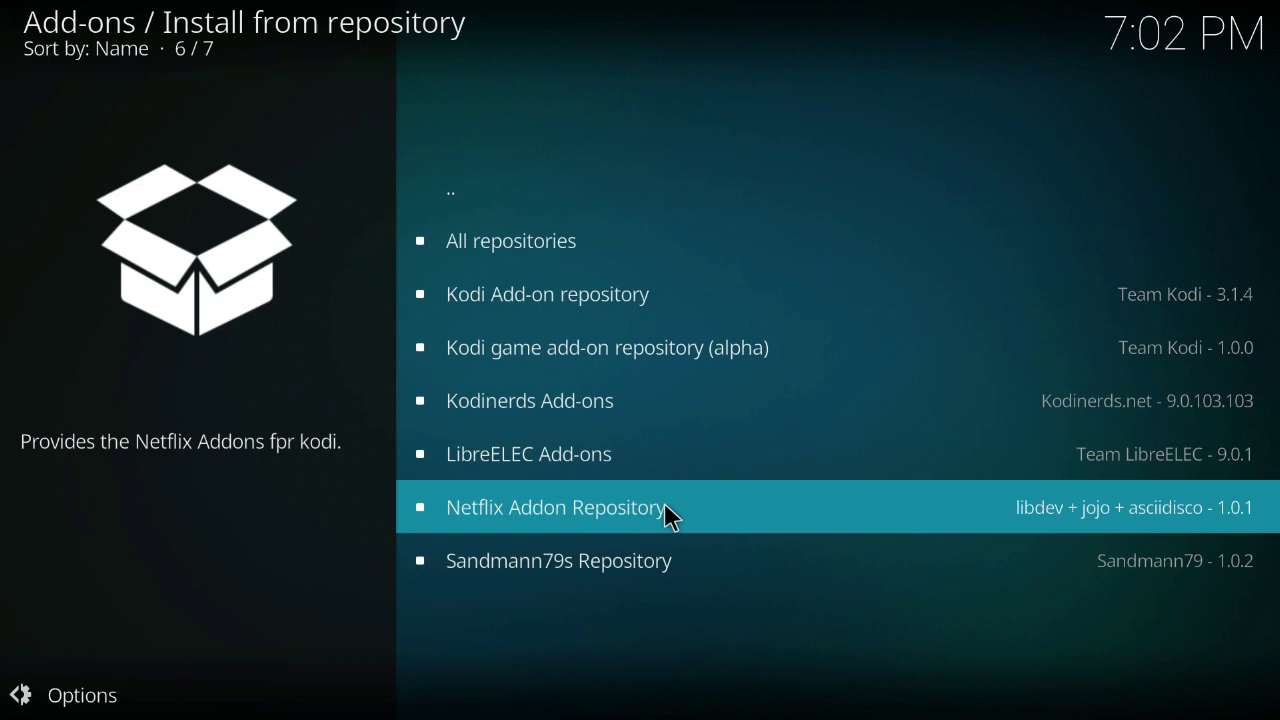
pyautogui.click(658, 563)
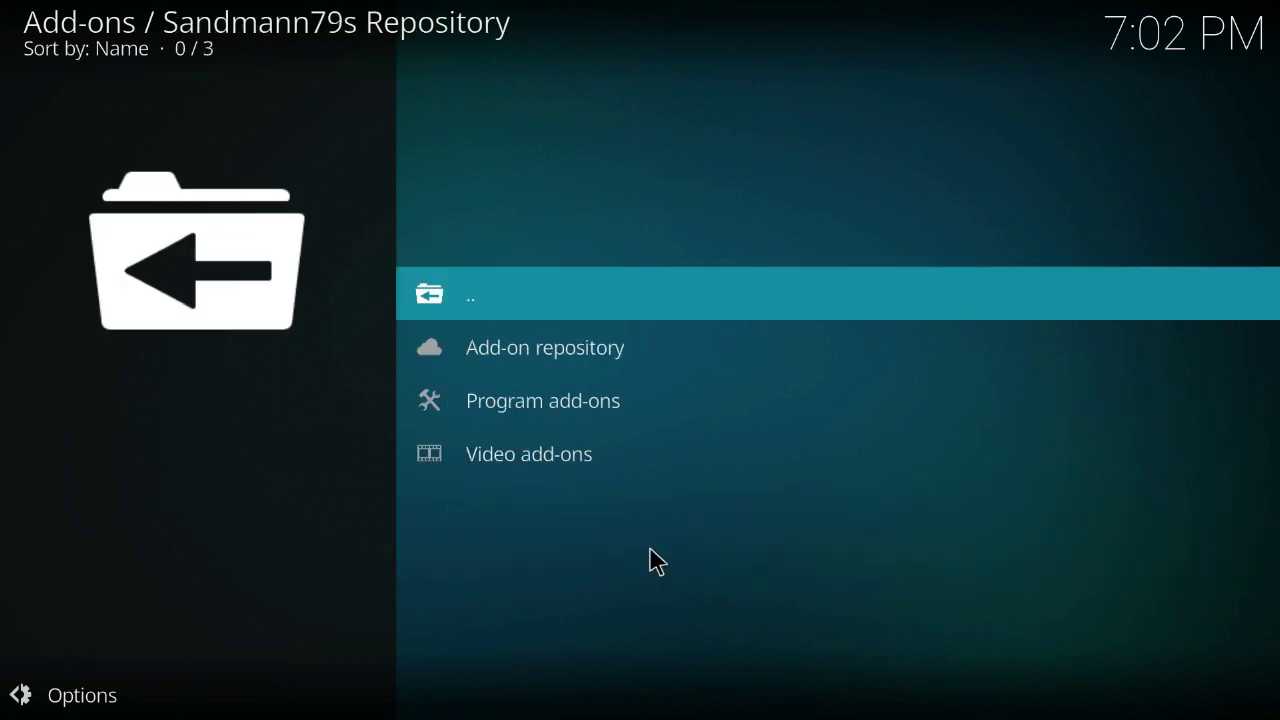
pyautogui.click(622, 358)
pyautogui.click(629, 406)
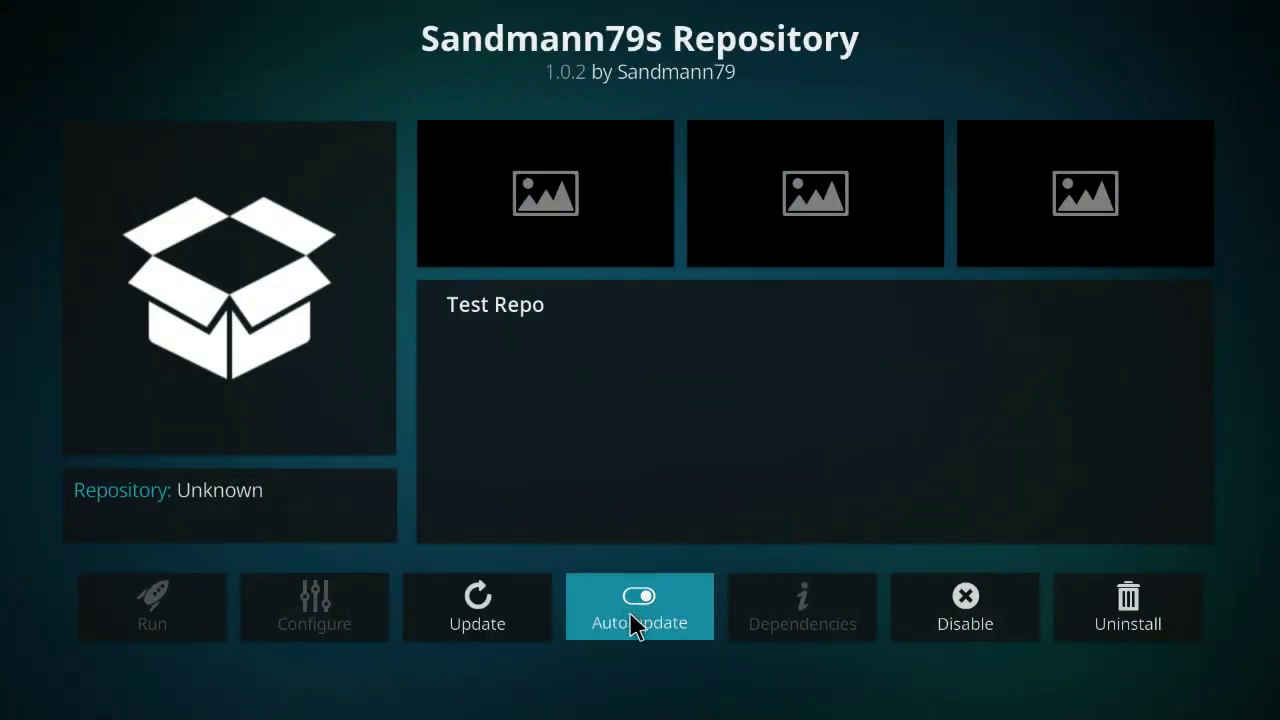
pyautogui.click(515, 627)
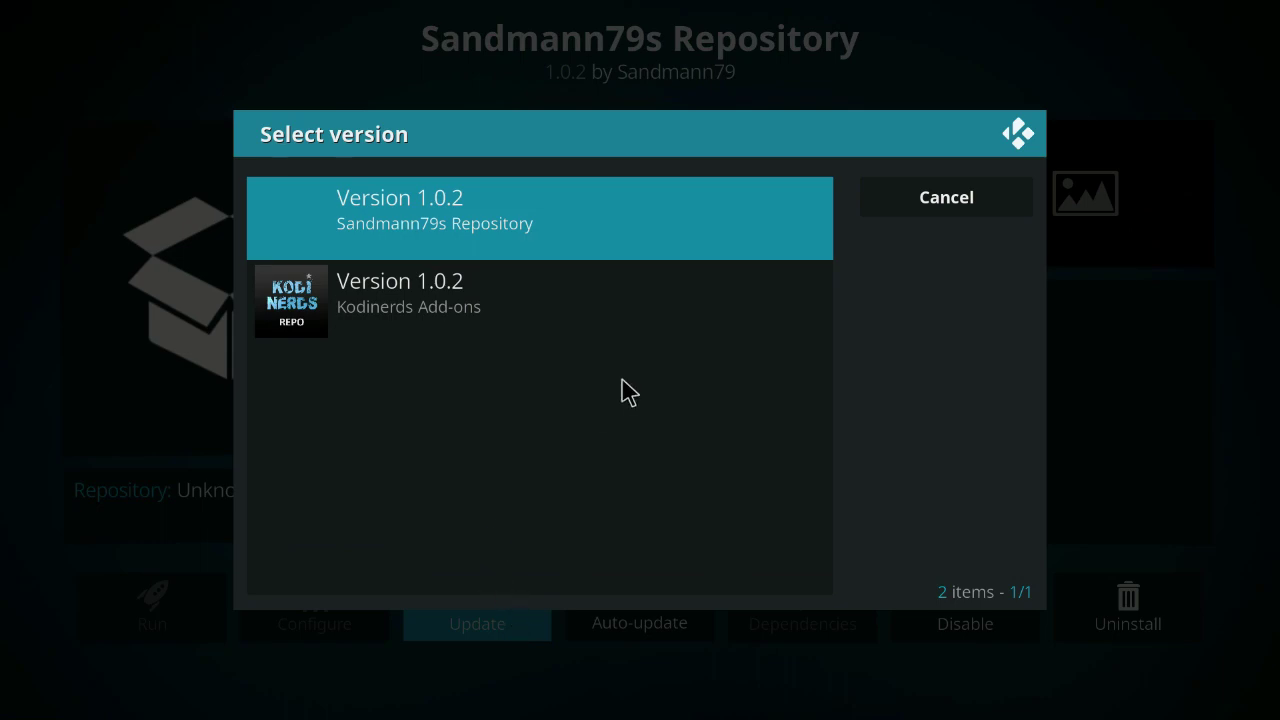
pyautogui.click(540, 228)
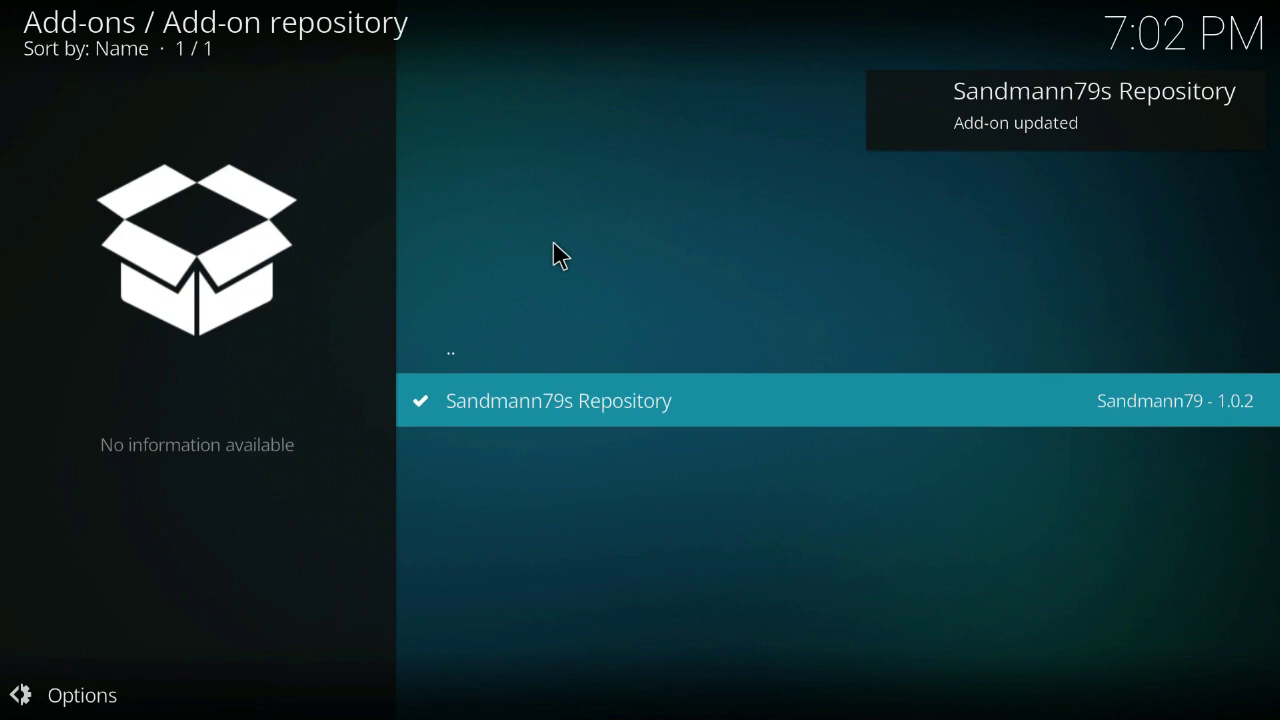
pyautogui.click(618, 410)
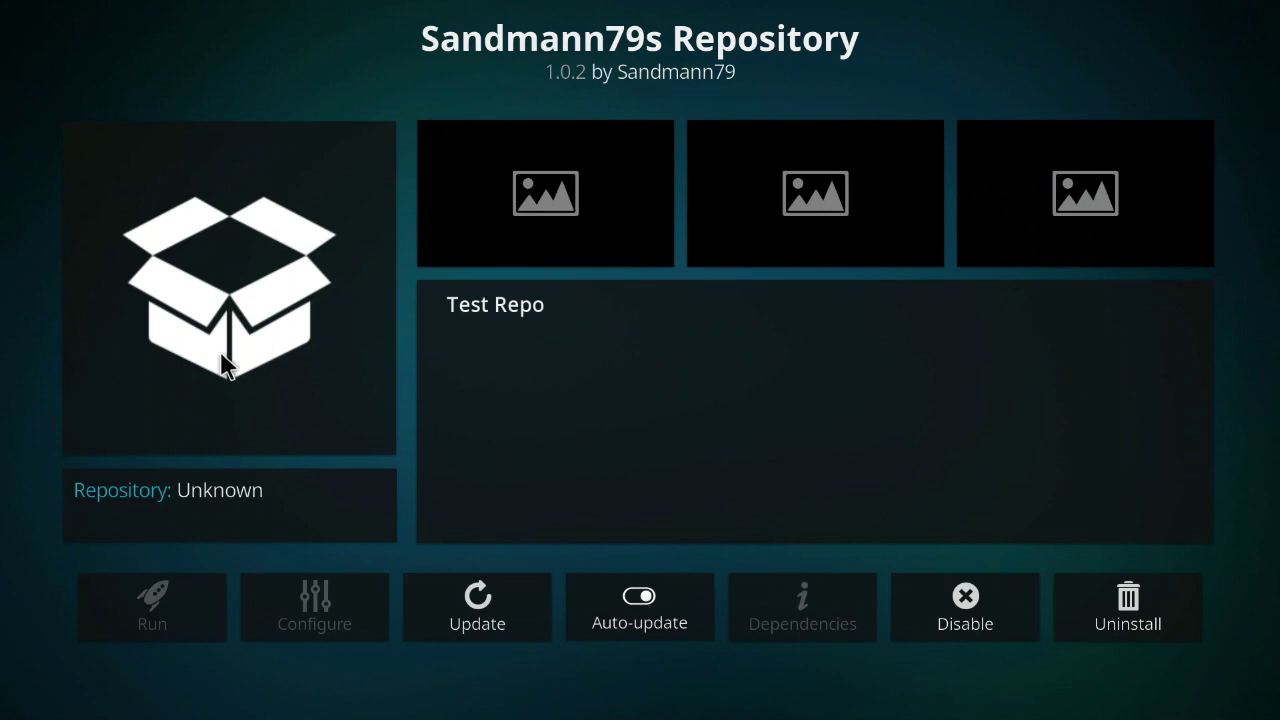
pyautogui.press('Escape')
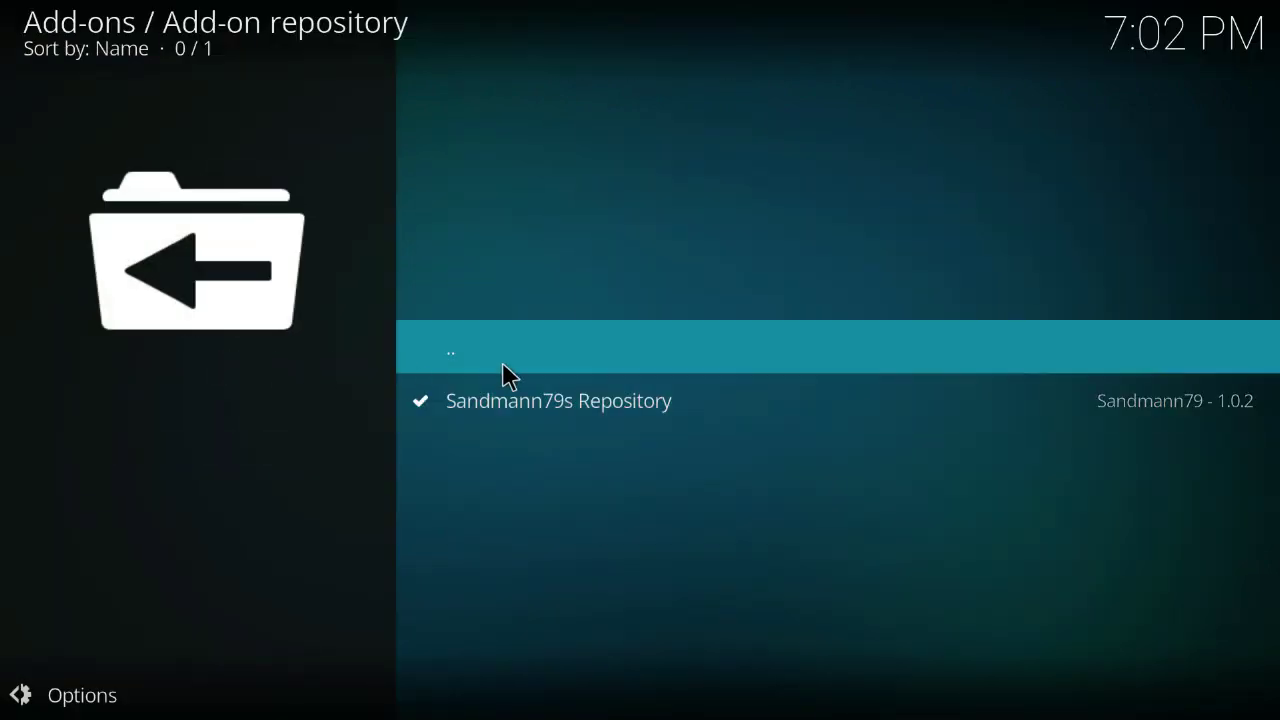
# Install Amazon VOD with its additional add-ons from the Video add-ons category of Sandmann79s Repository.
pyautogui.click(502, 361)
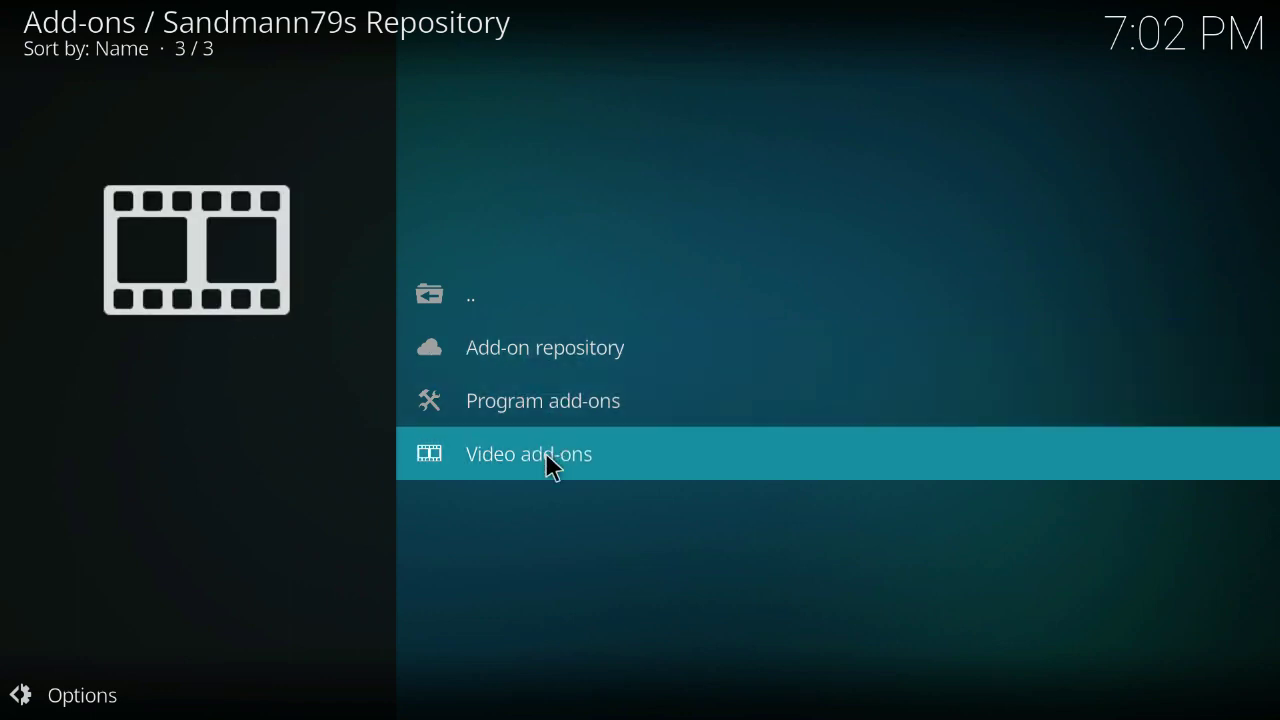
pyautogui.click(548, 458)
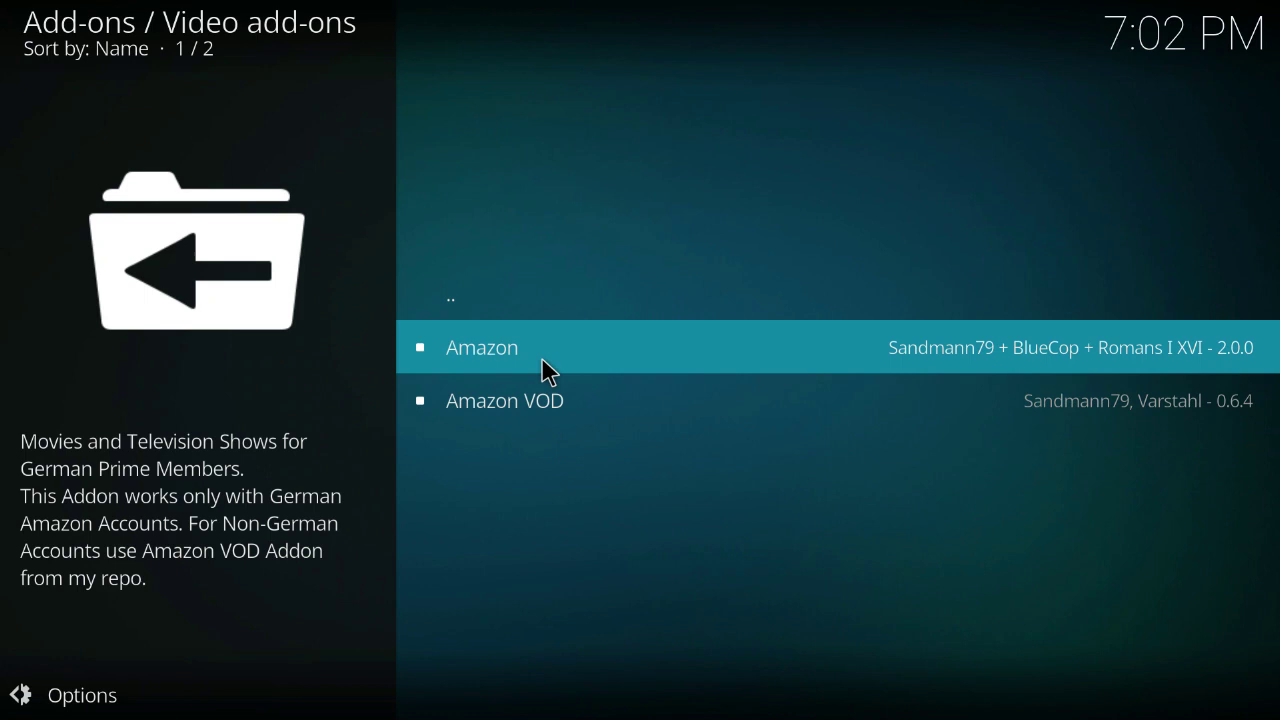
pyautogui.click(552, 416)
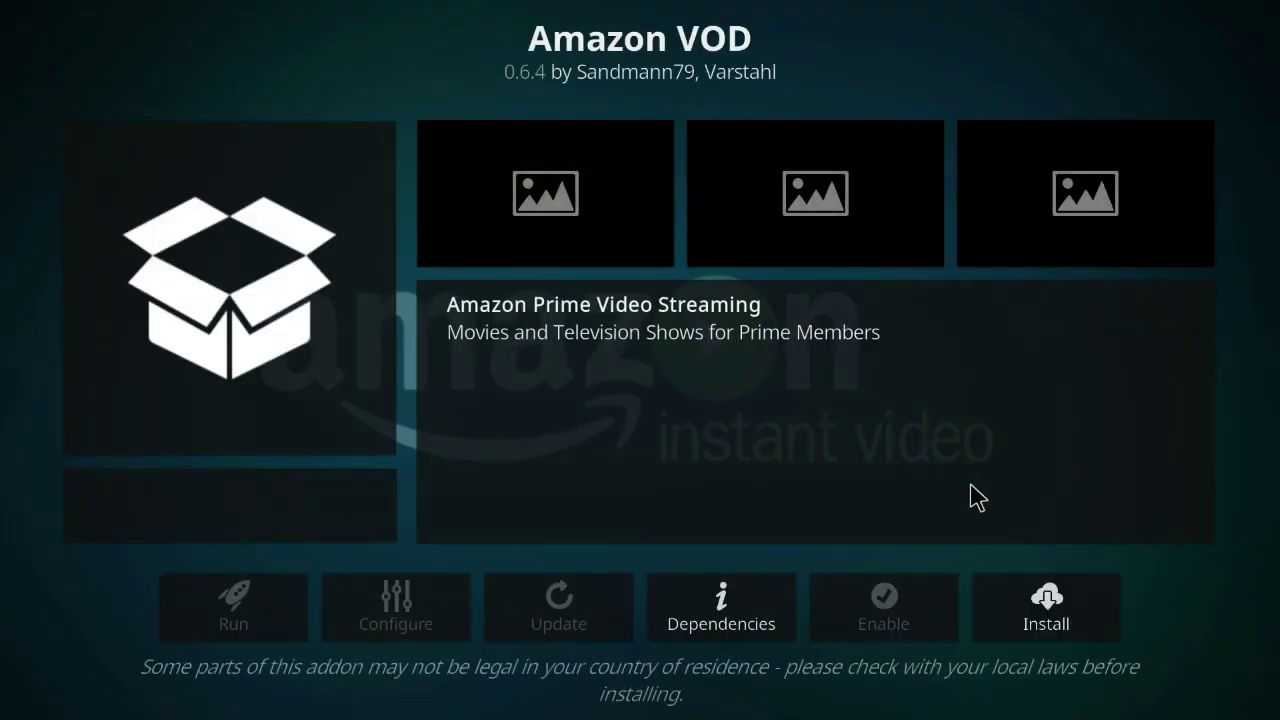
pyautogui.click(1077, 600)
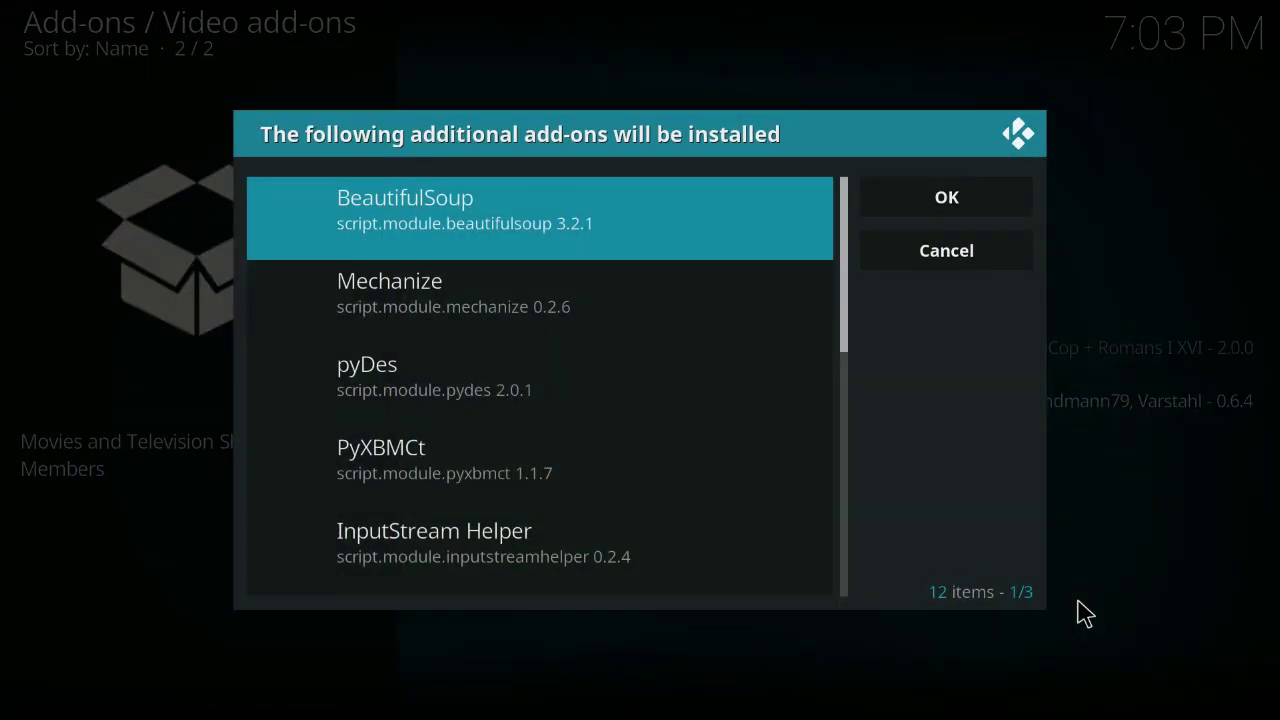
pyautogui.click(989, 202)
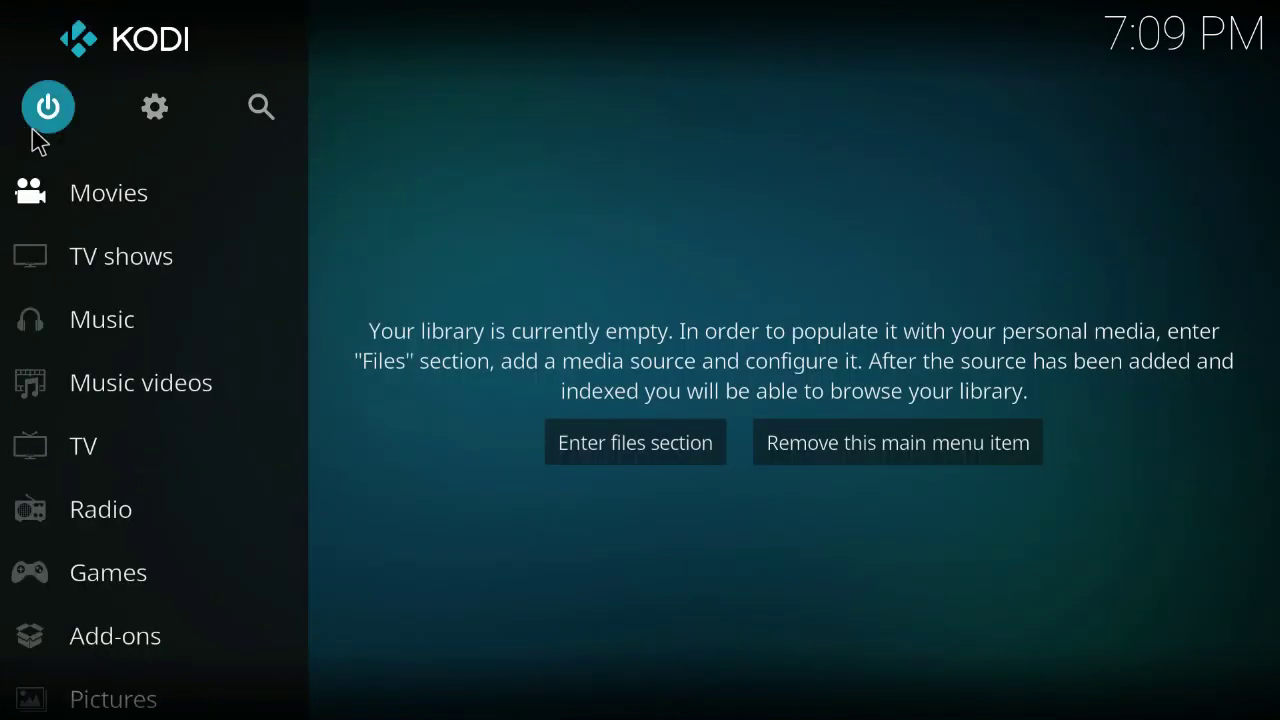
# Open the streaming add-on from the home screen's Add-ons section and dismiss its e-mail and password prompts without entering credentials.
pyautogui.scroll(-3, 97, 363)
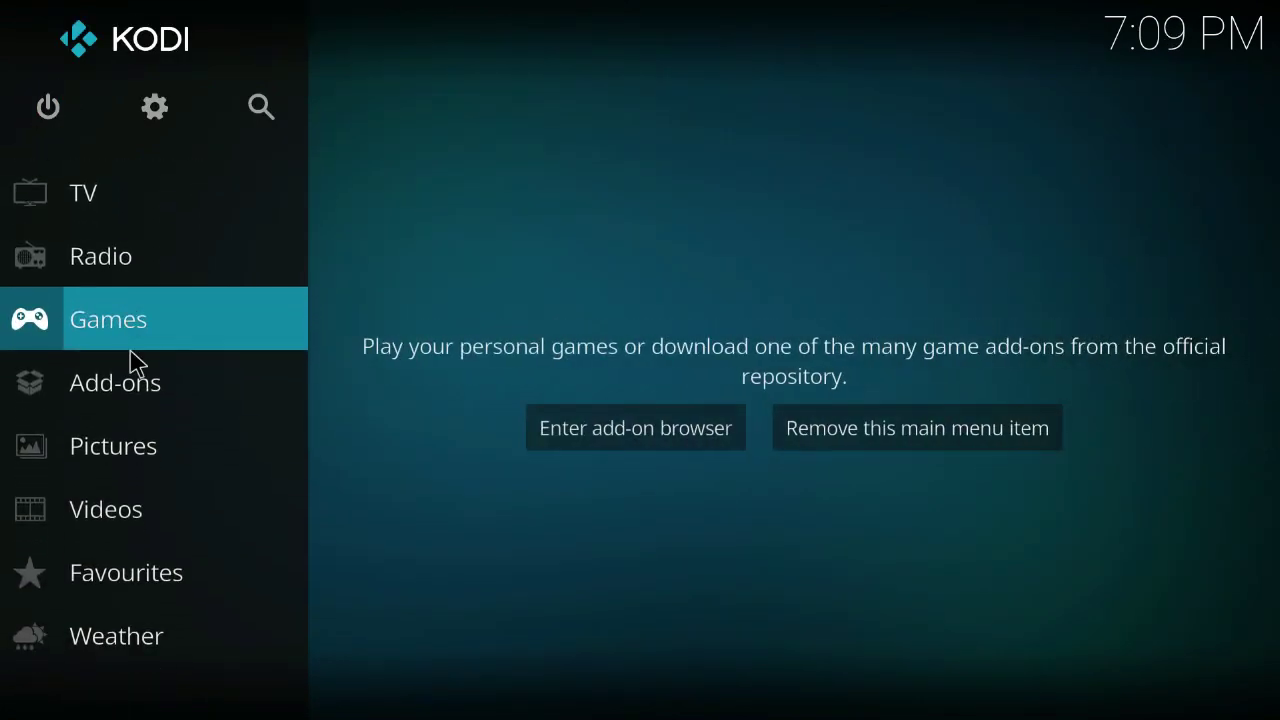
pyautogui.moveTo(131, 404)
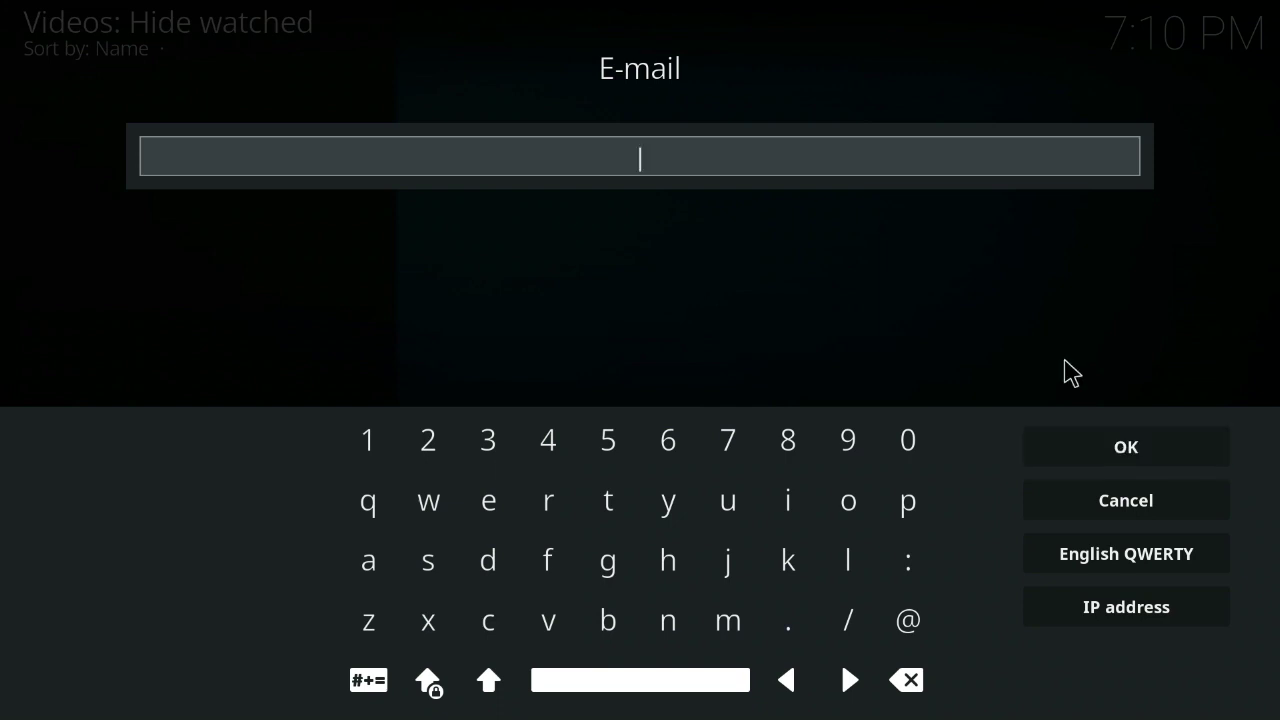
pyautogui.click(1093, 503)
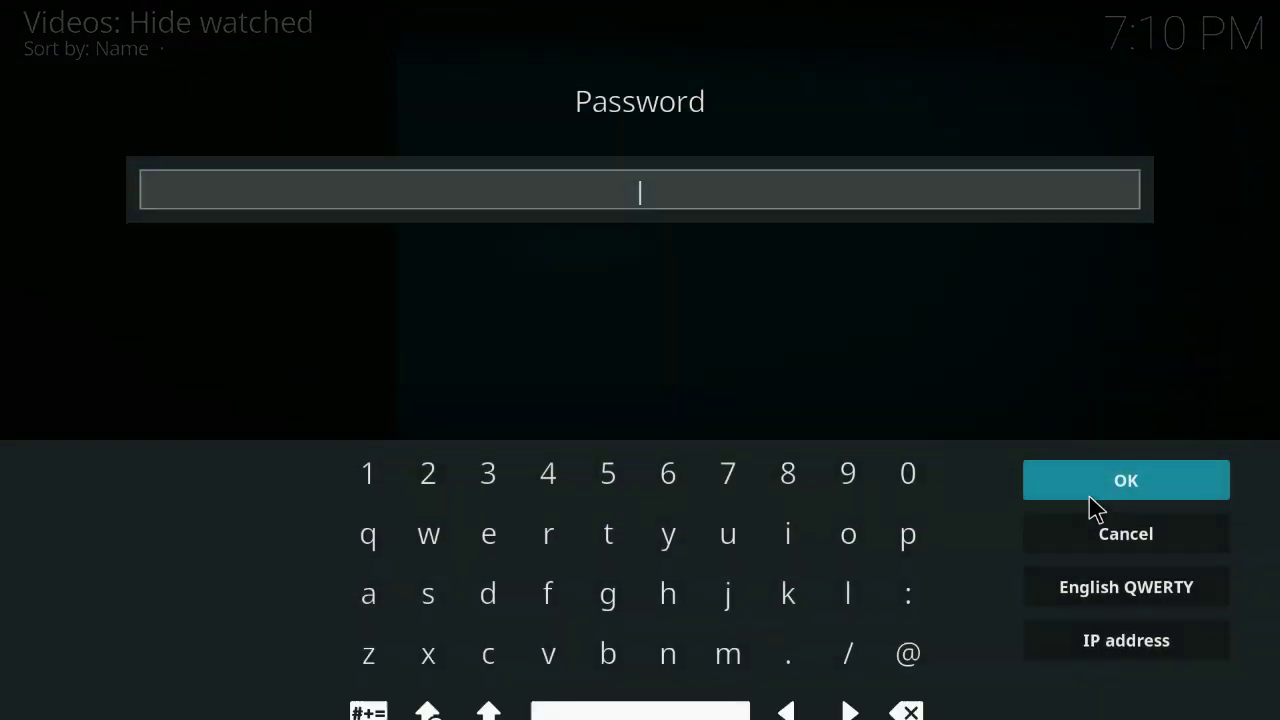
pyautogui.click(1140, 502)
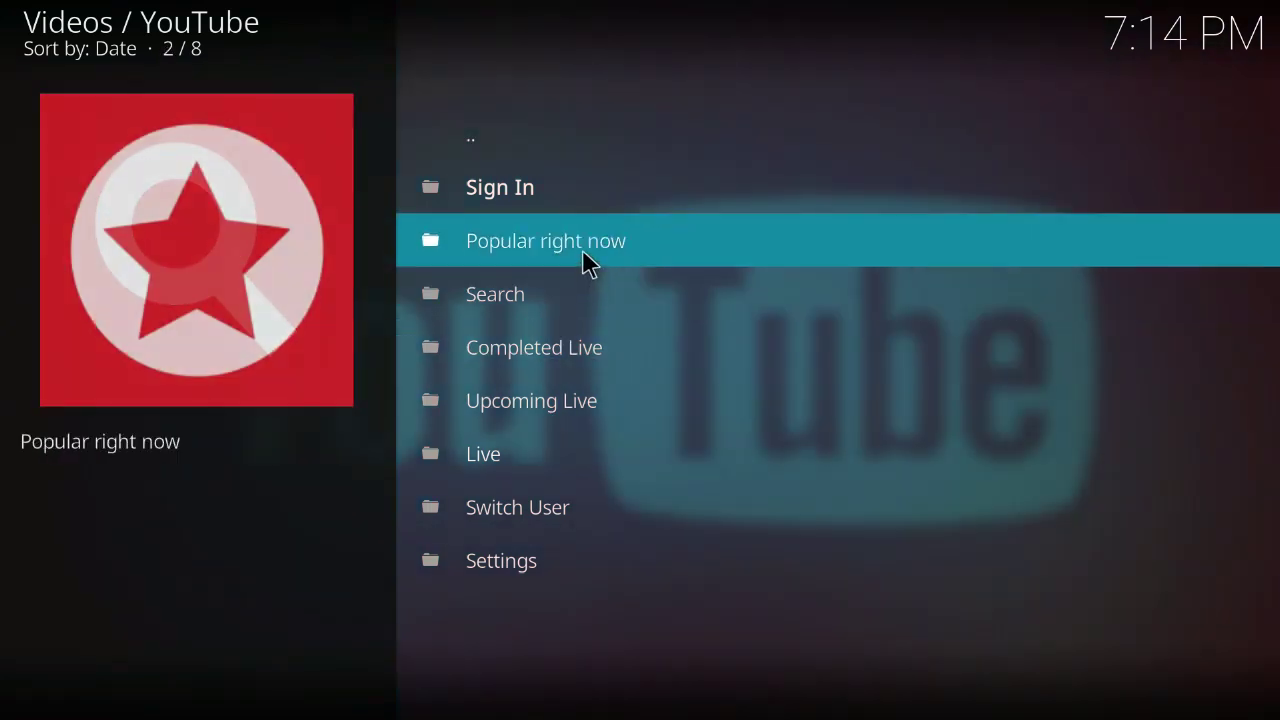
# Browse the Popular right now videos in the YouTube add-on and return to its overview.
pyautogui.click(582, 245)
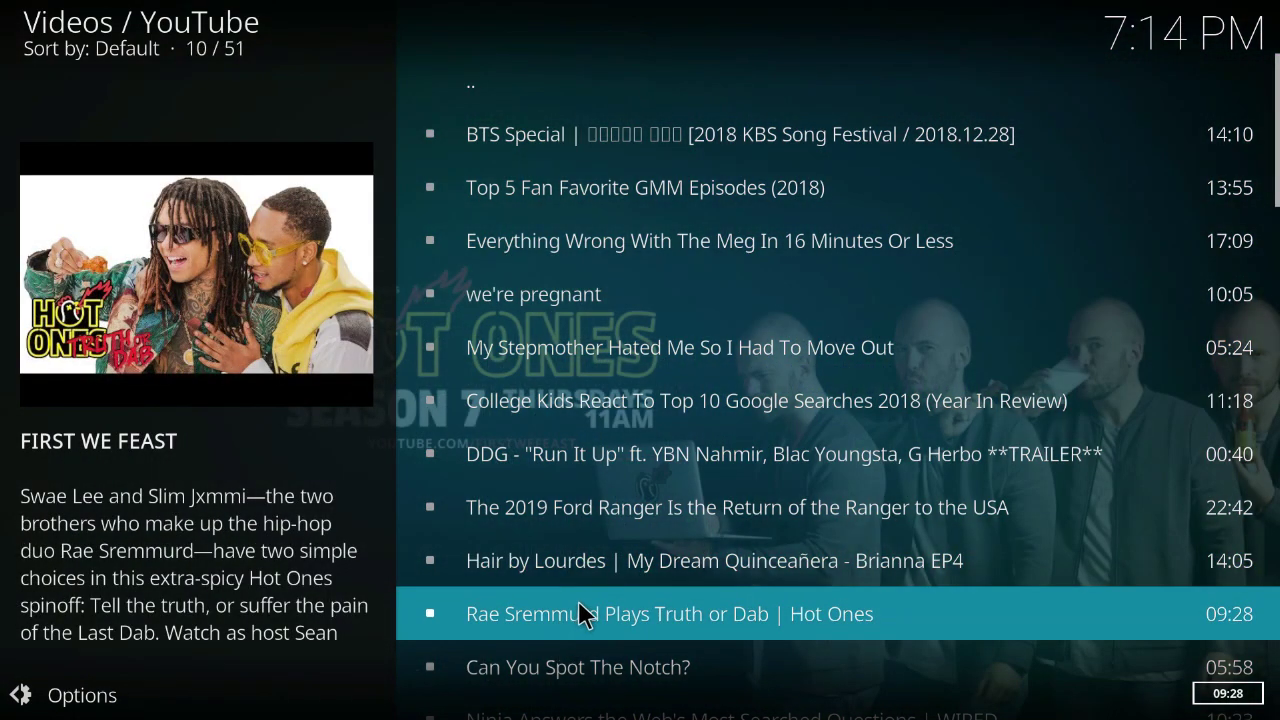
pyautogui.scroll(-2, 578, 600)
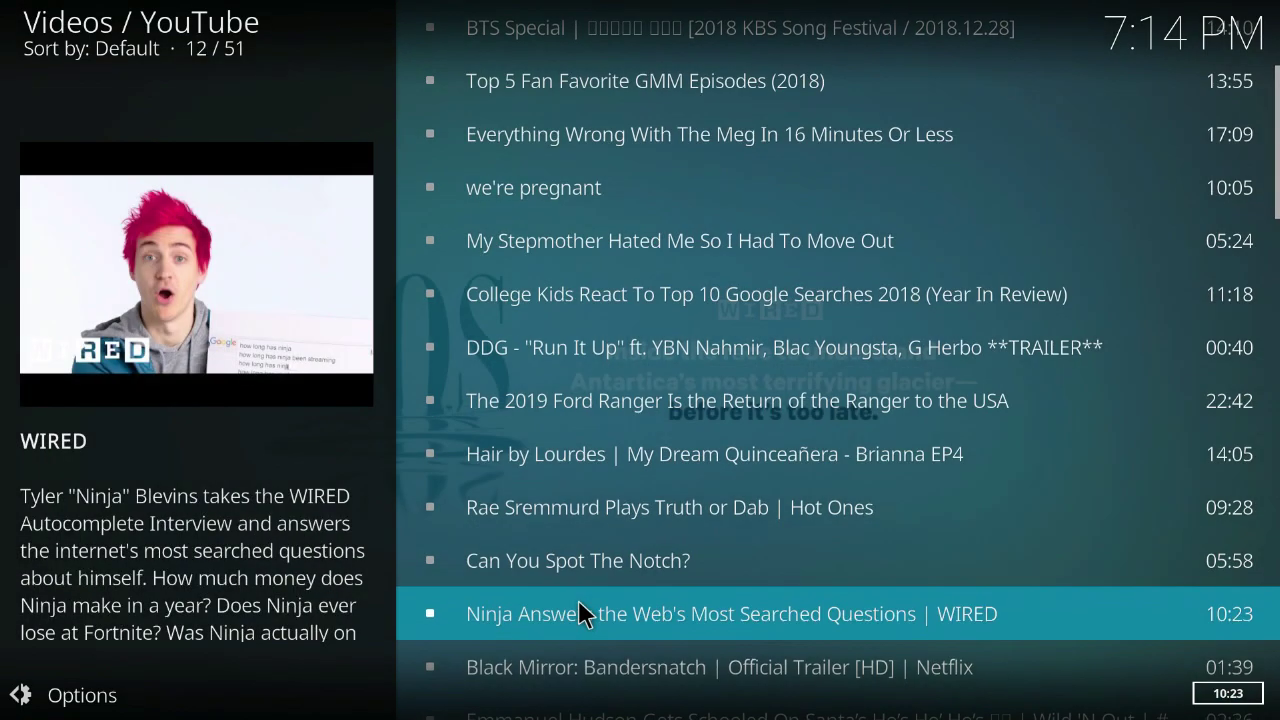
pyautogui.press('BackSpace')
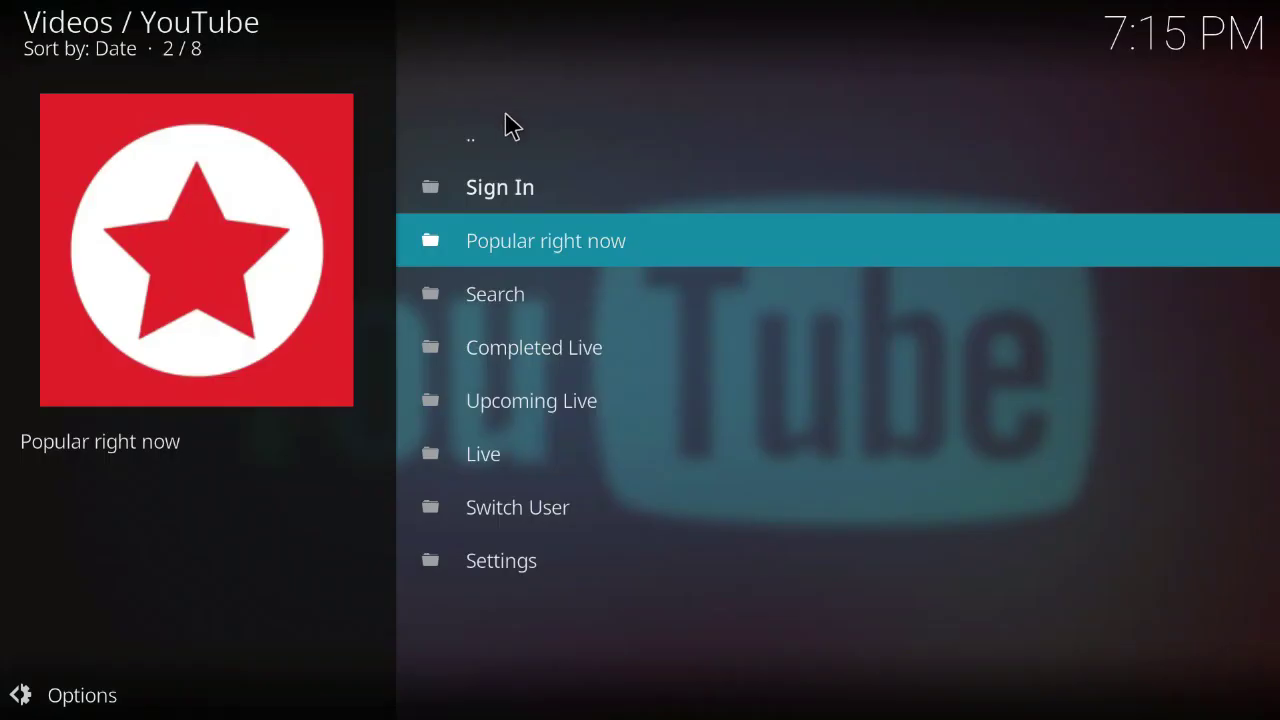
# Run a new search for "techie tikey" in the YouTube add-on.
pyautogui.click(525, 292)
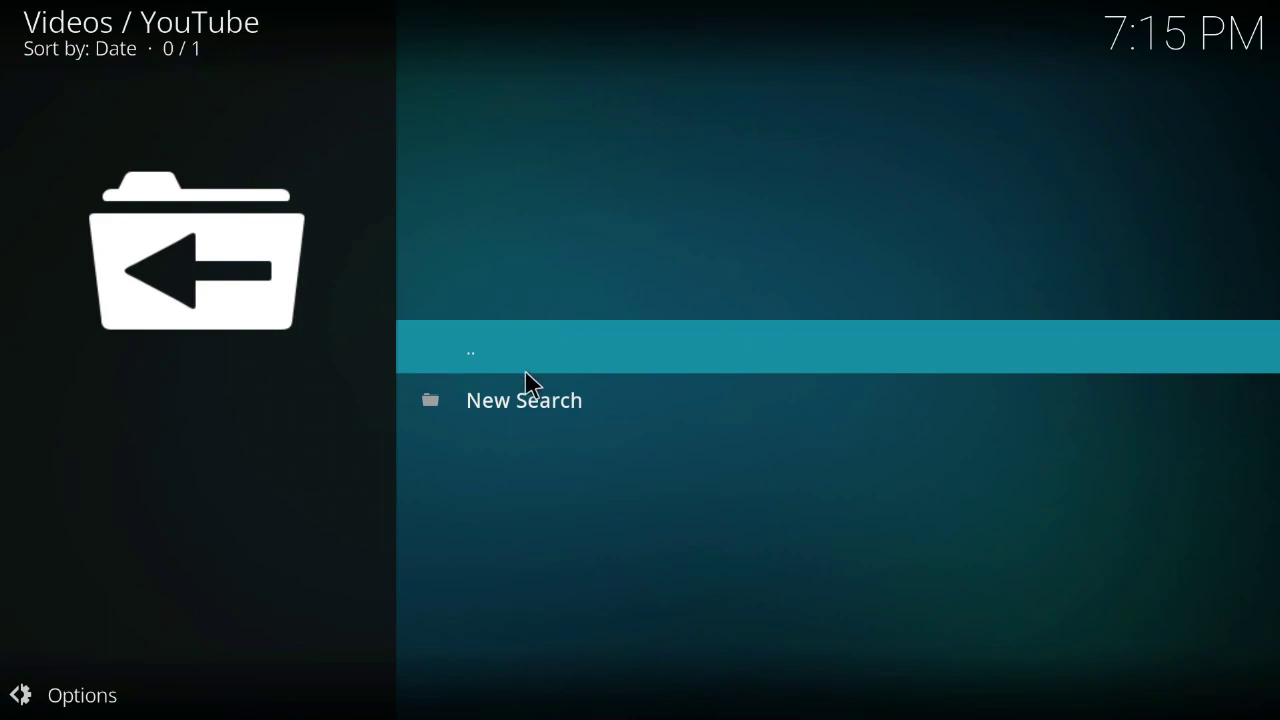
pyautogui.click(515, 404)
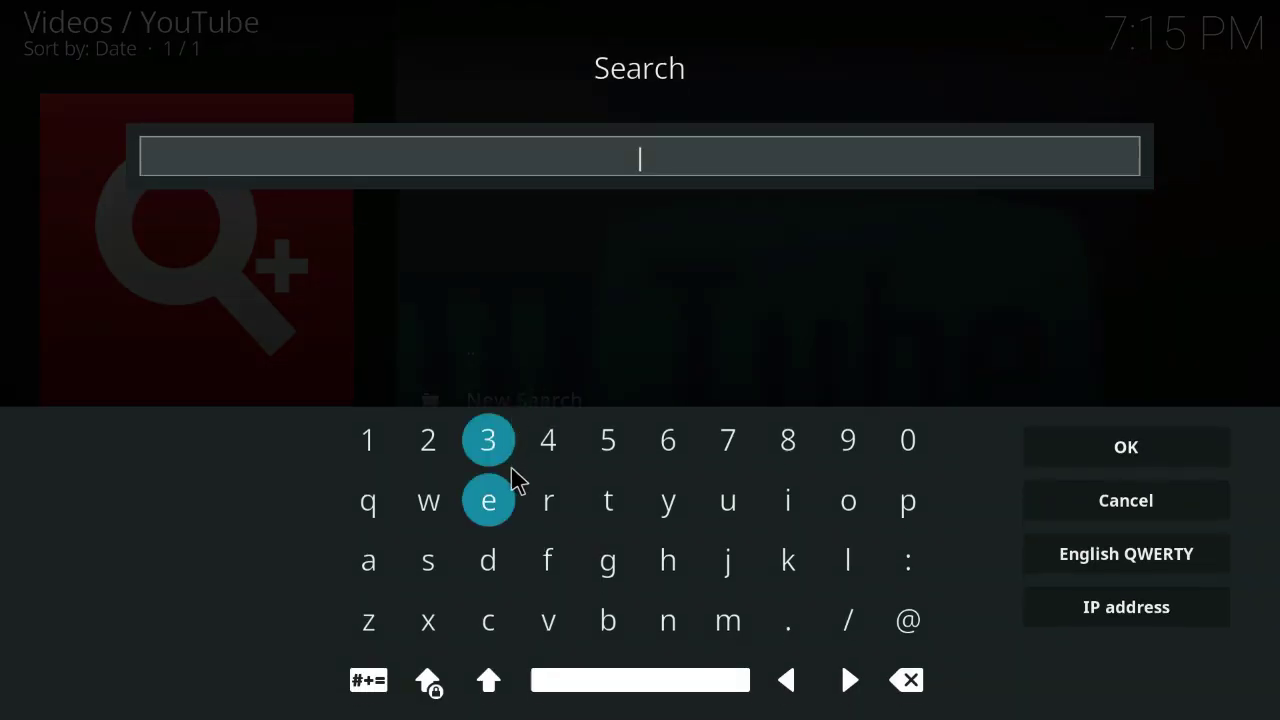
pyautogui.click(600, 505)
pyautogui.click(492, 505)
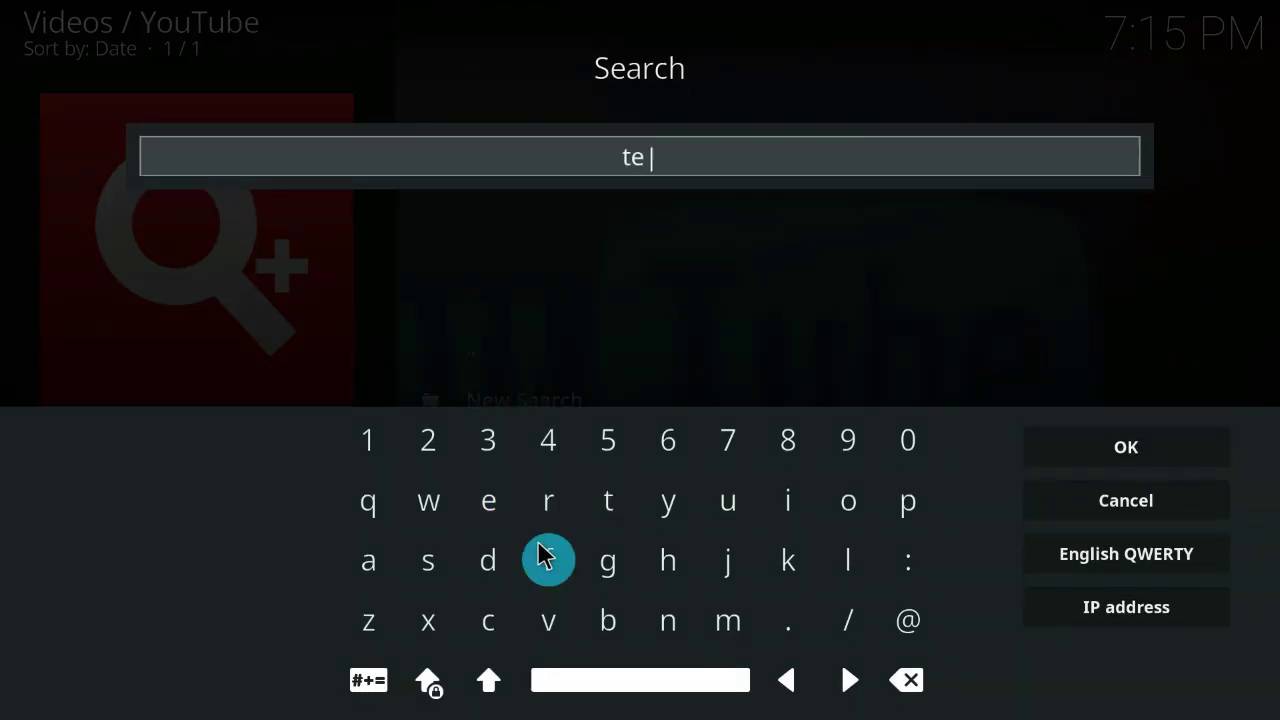
pyautogui.click(505, 612)
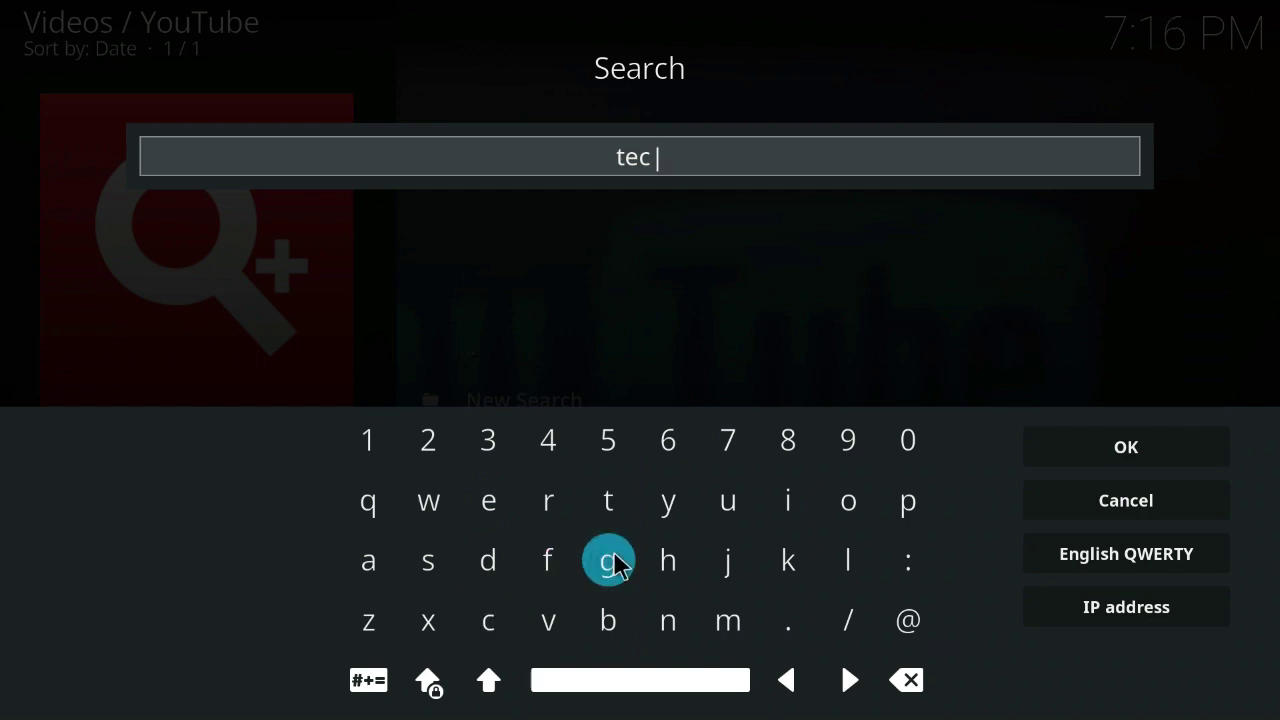
pyautogui.click(686, 563)
pyautogui.click(780, 503)
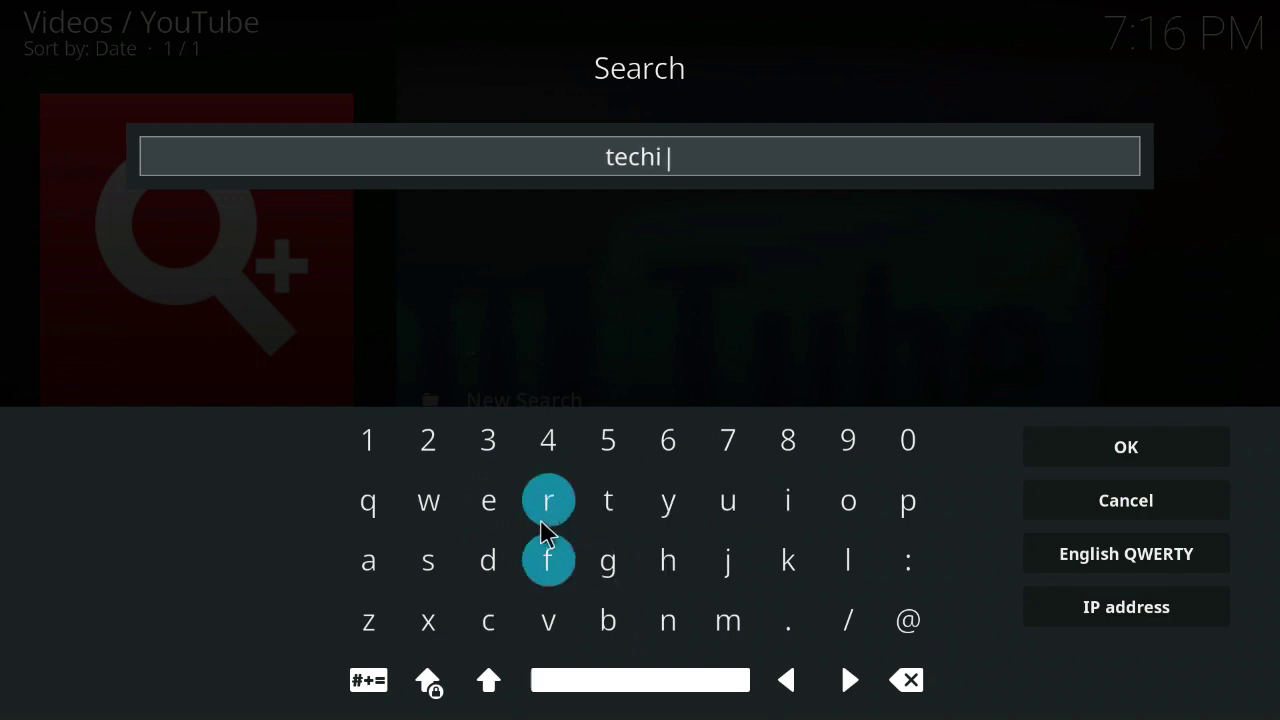
pyautogui.click(490, 503)
pyautogui.click(604, 680)
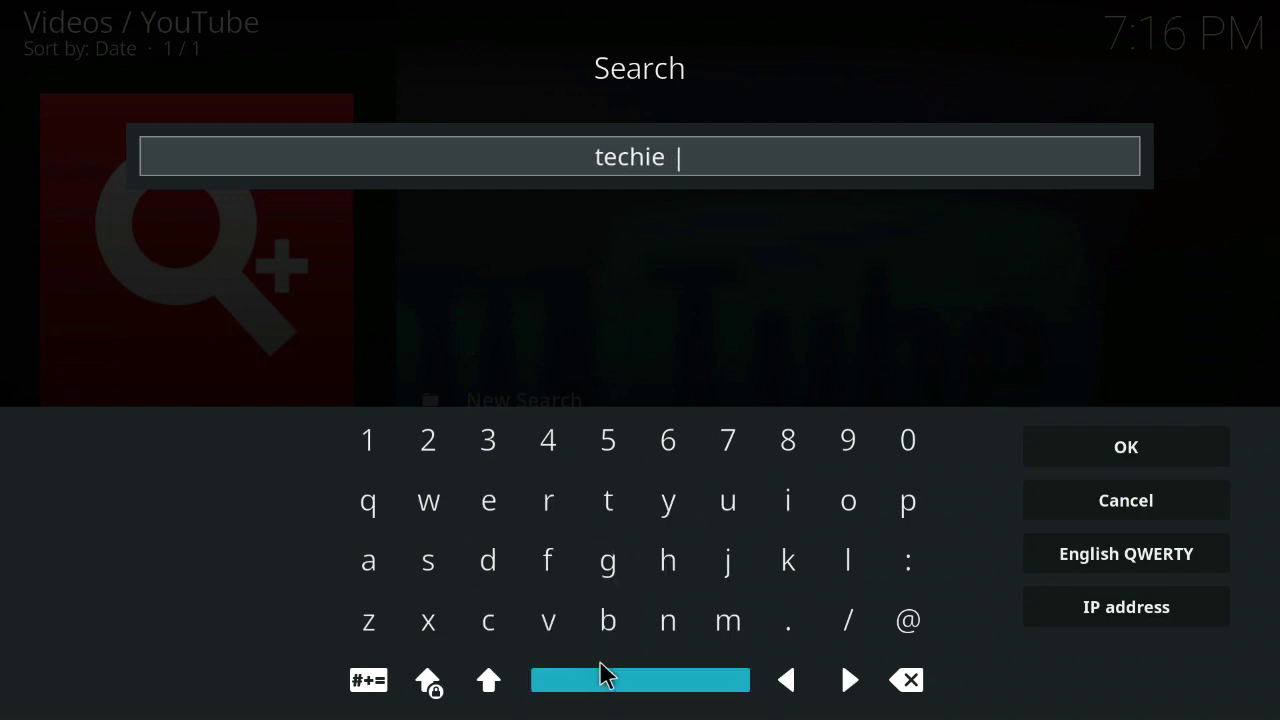
pyautogui.click(608, 510)
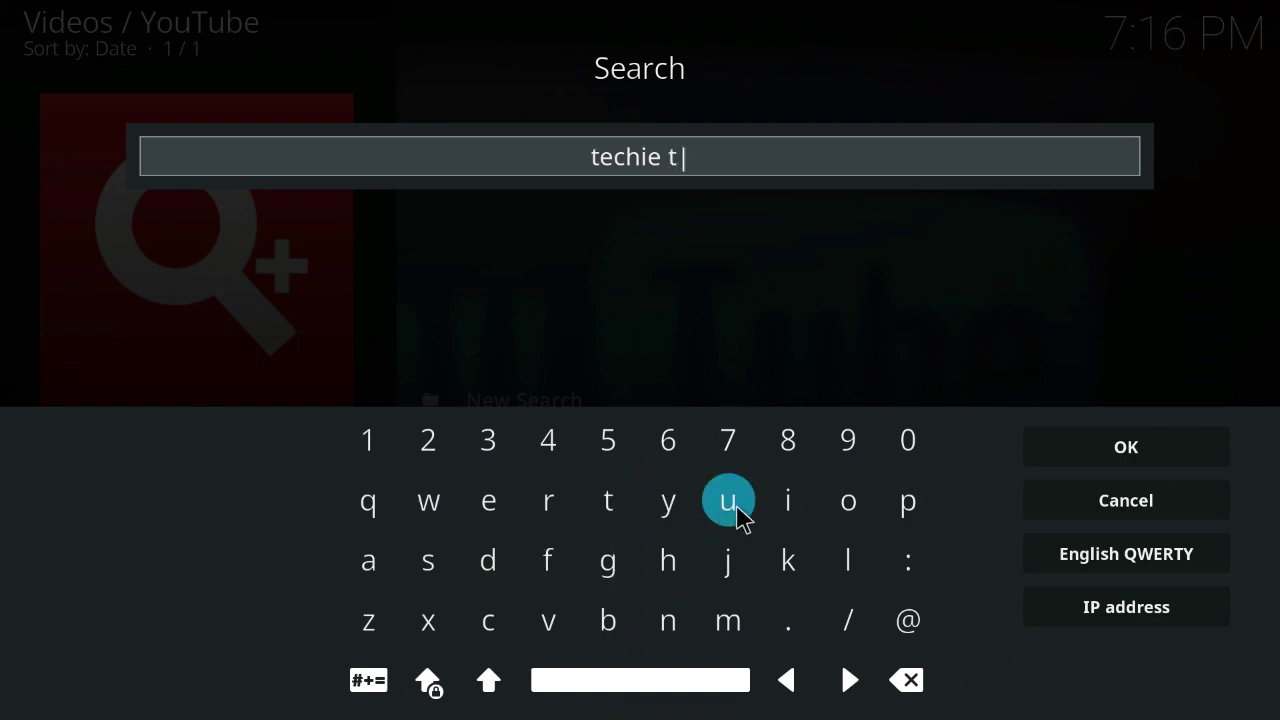
pyautogui.click(784, 508)
pyautogui.click(784, 572)
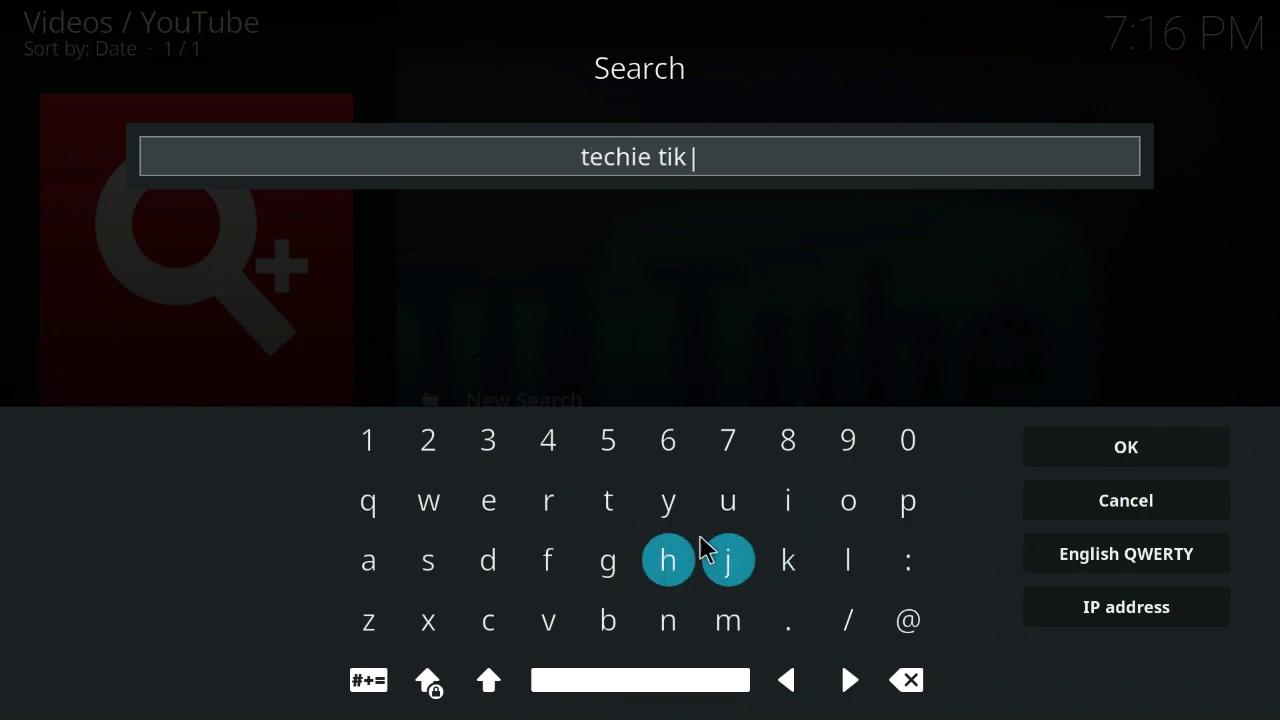
pyautogui.click(489, 512)
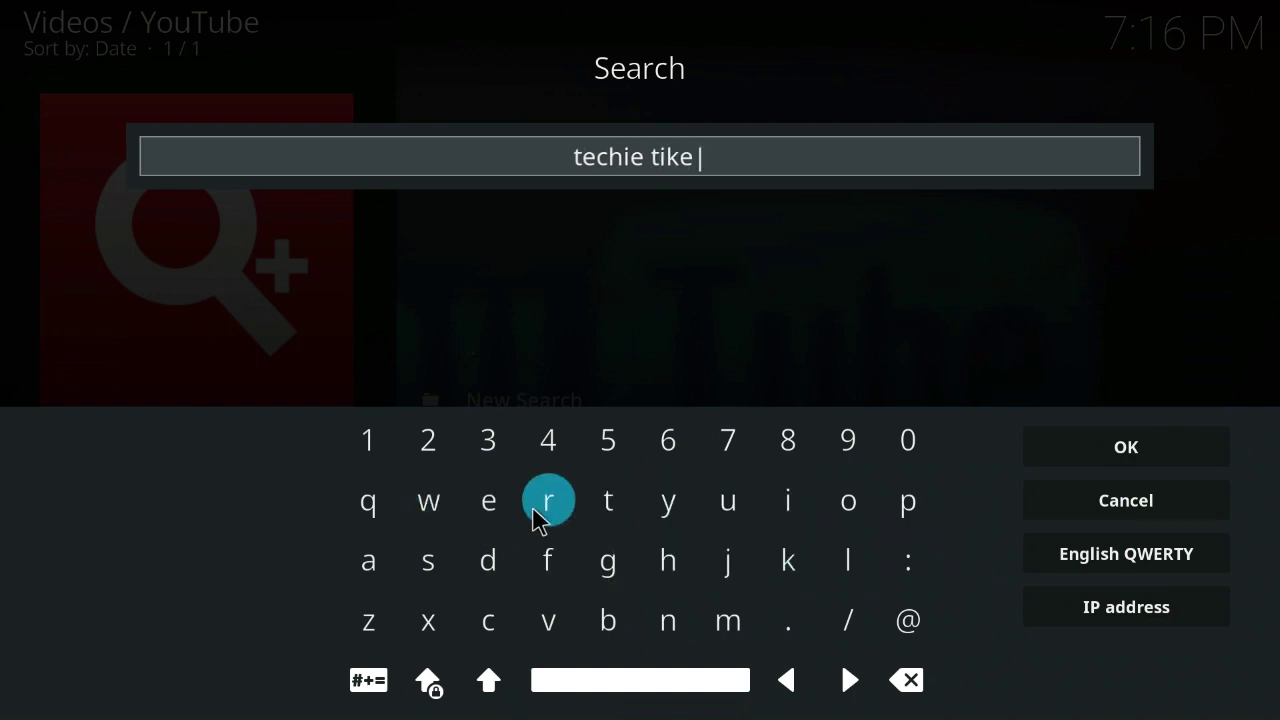
pyautogui.click(672, 512)
pyautogui.click(1194, 452)
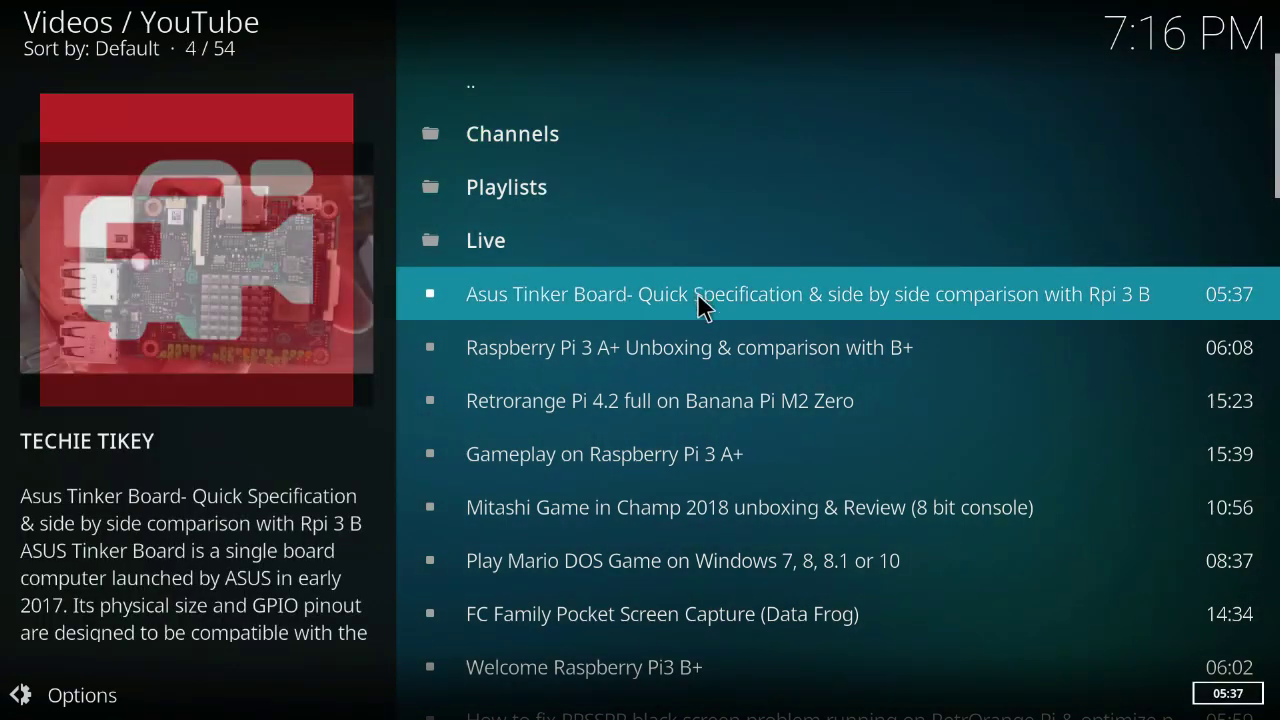
# Play the video "Asus Tinker Board- Quick Specification & side by side comparison with Rpi 3 B" and rewind it to 00:34 and slightly earlier.
pyautogui.click(700, 300)
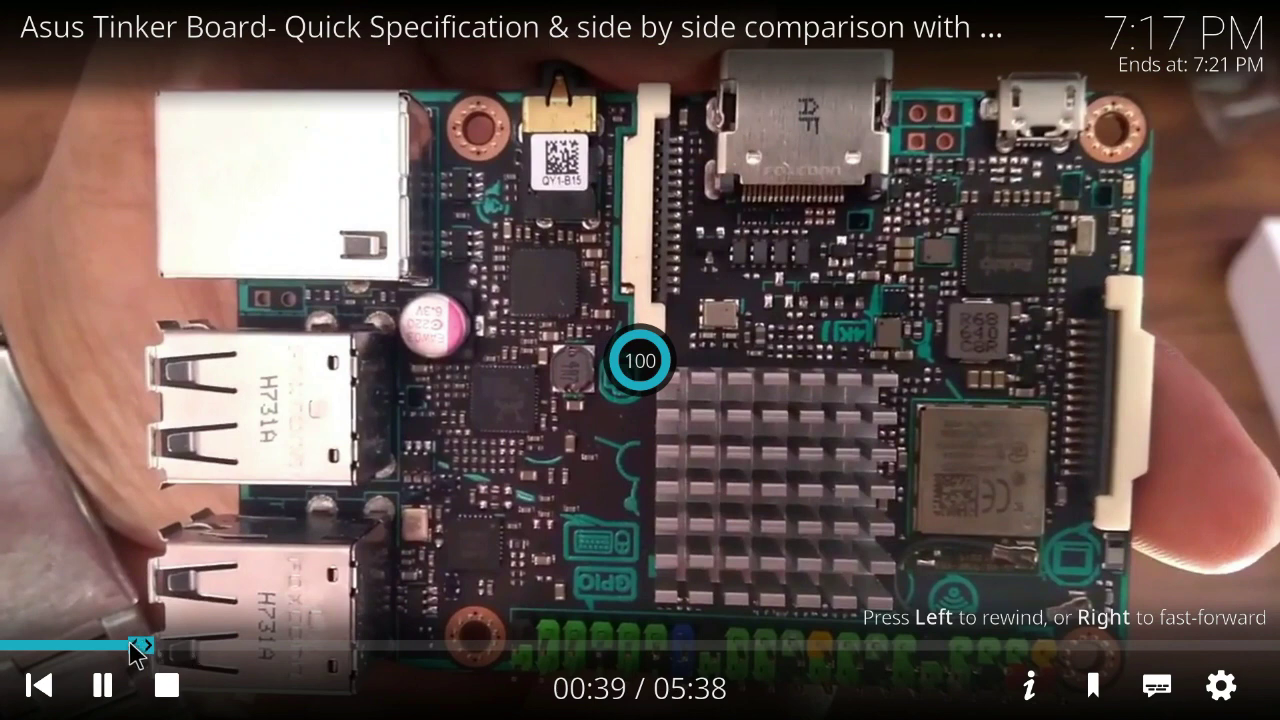
pyautogui.click(128, 647)
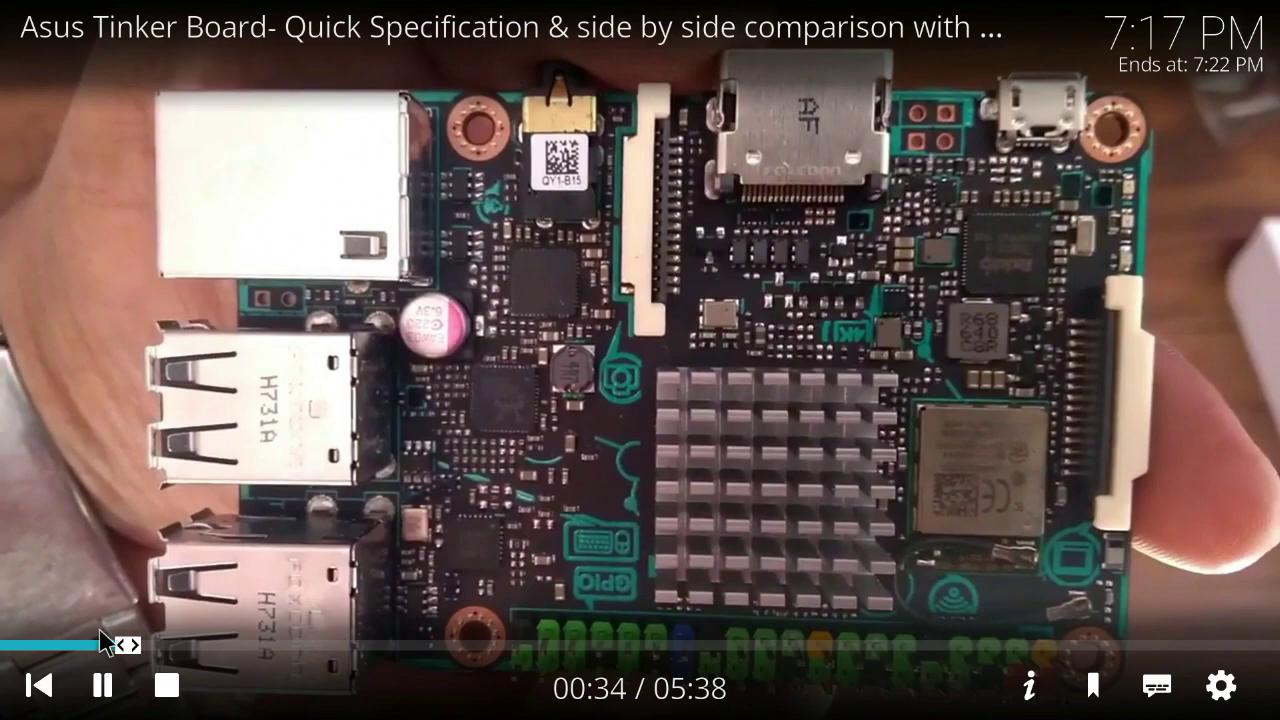
pyautogui.click(100, 647)
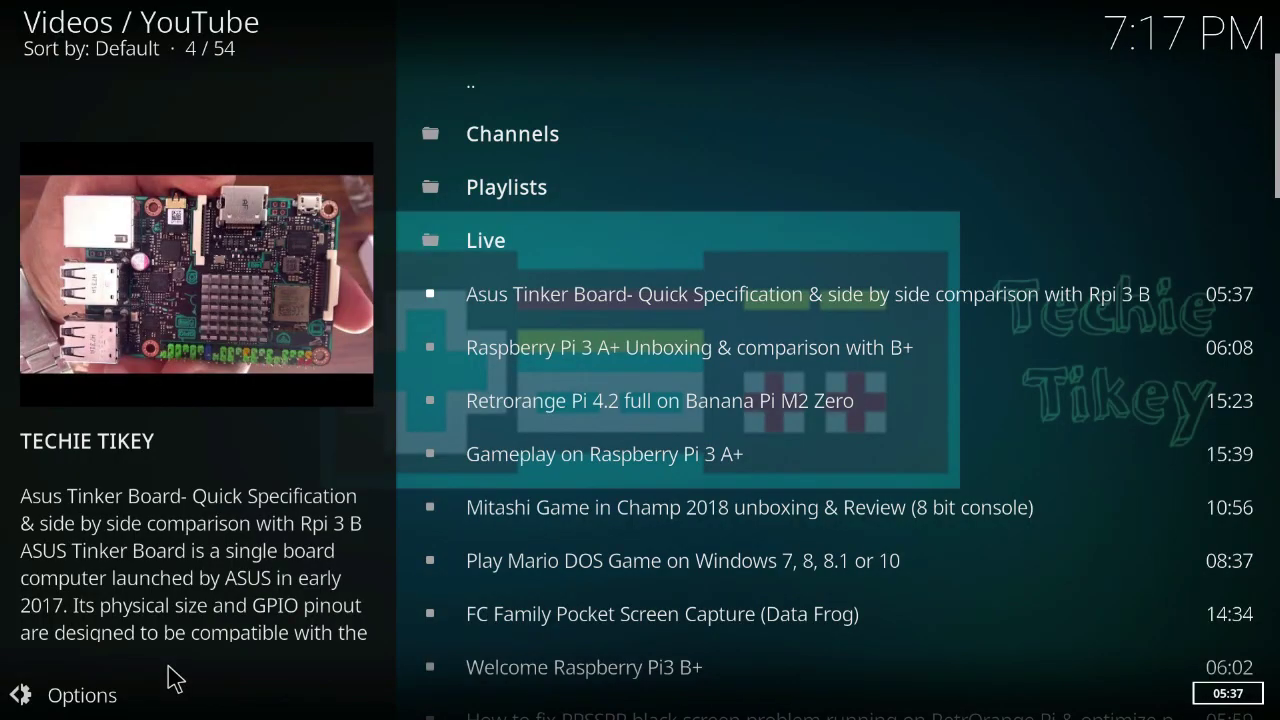
# Leave the YouTube add-on for the home screen and power off the system.
pyautogui.rightClick(334, 77)
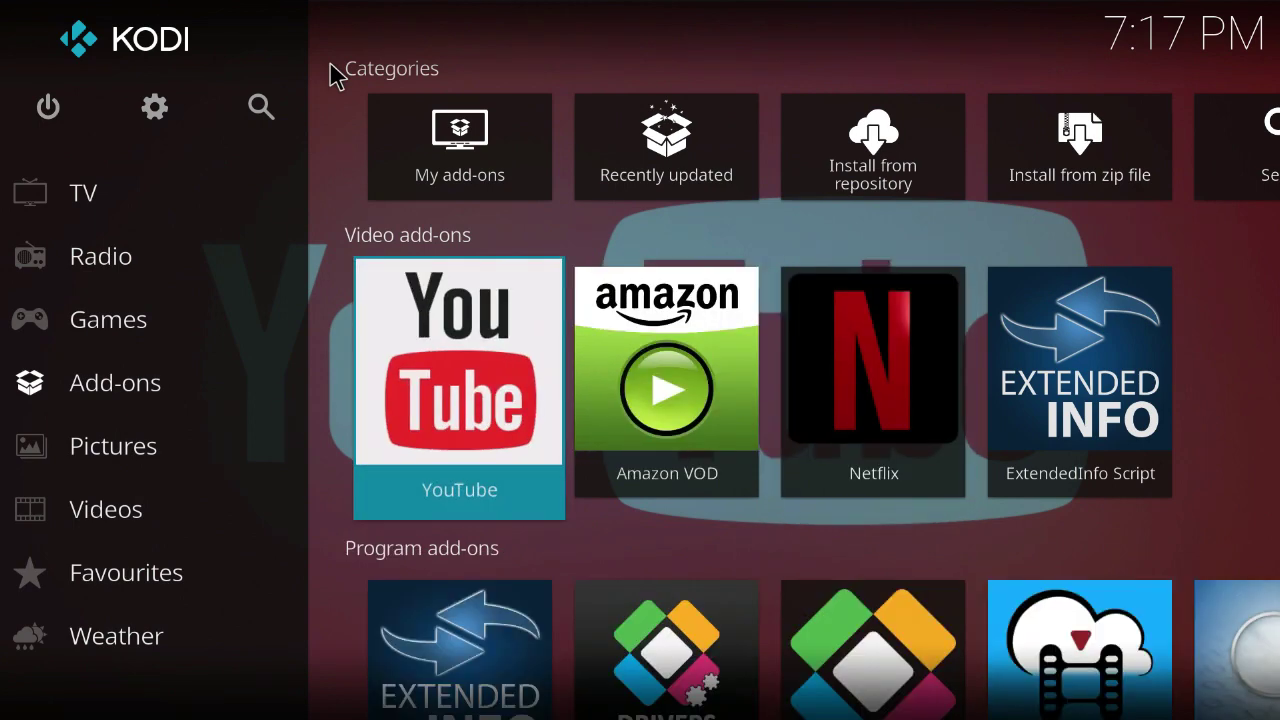
pyautogui.click(78, 128)
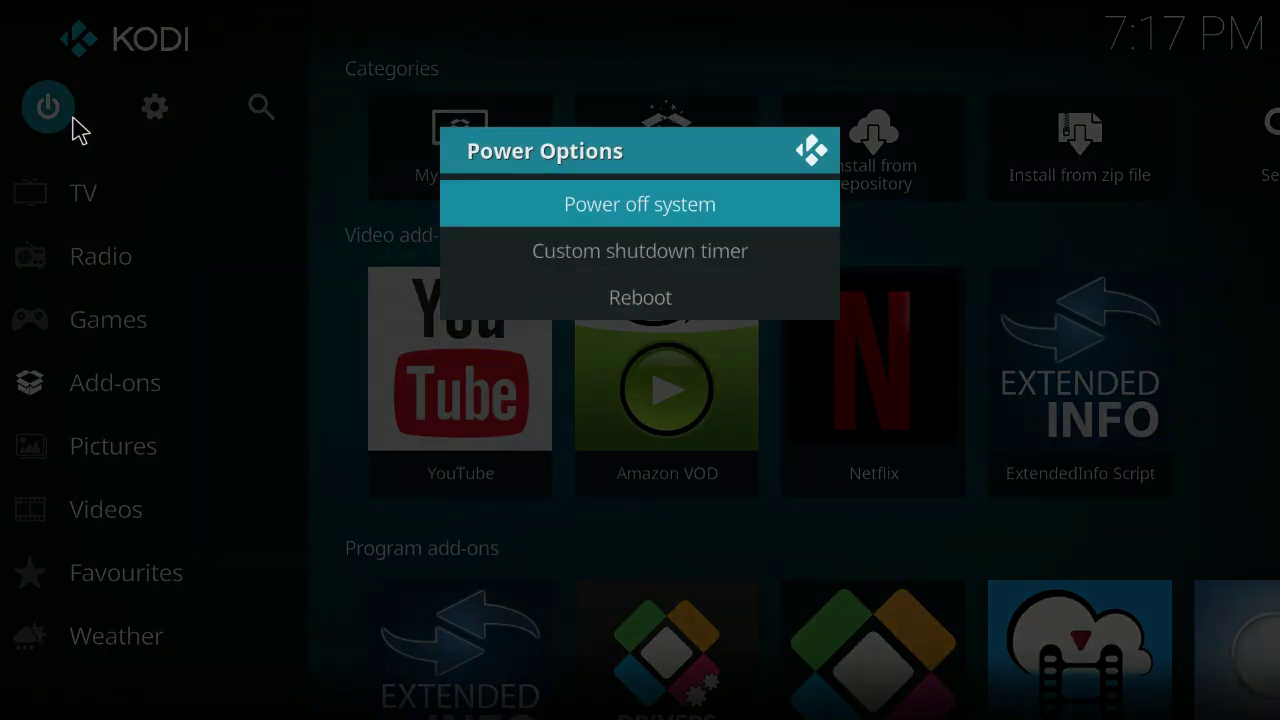
pyautogui.click(598, 228)
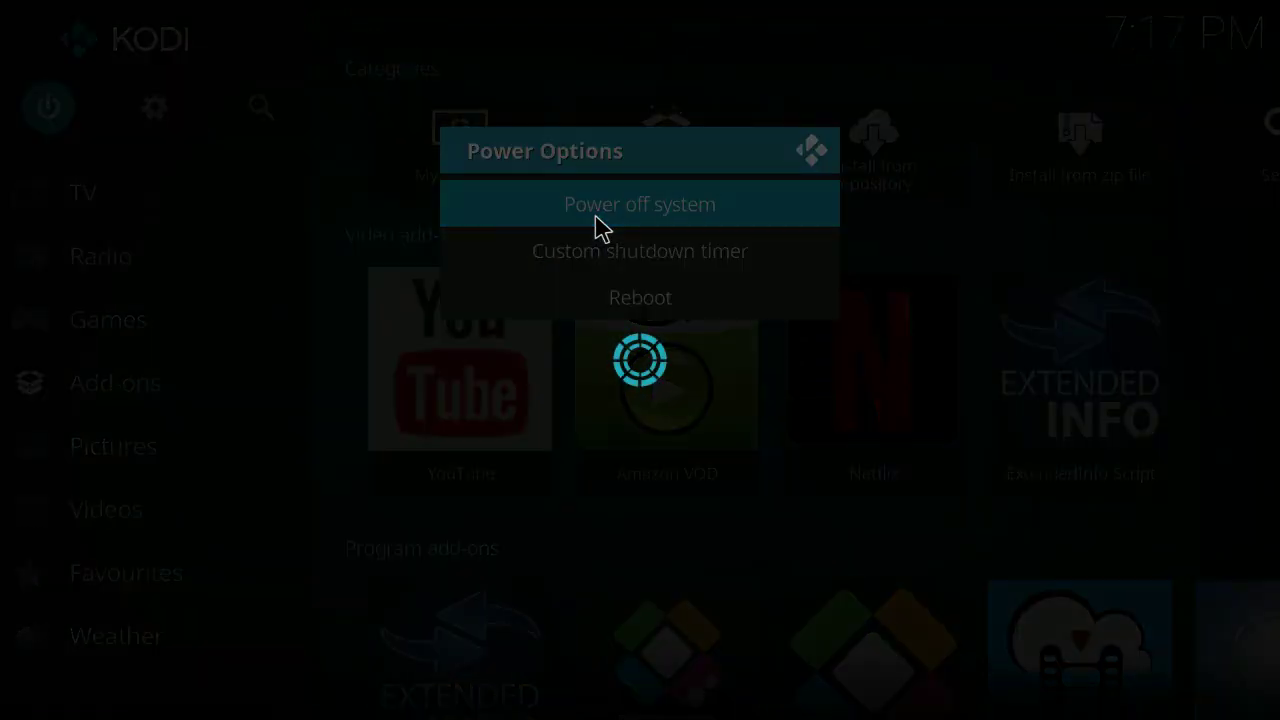